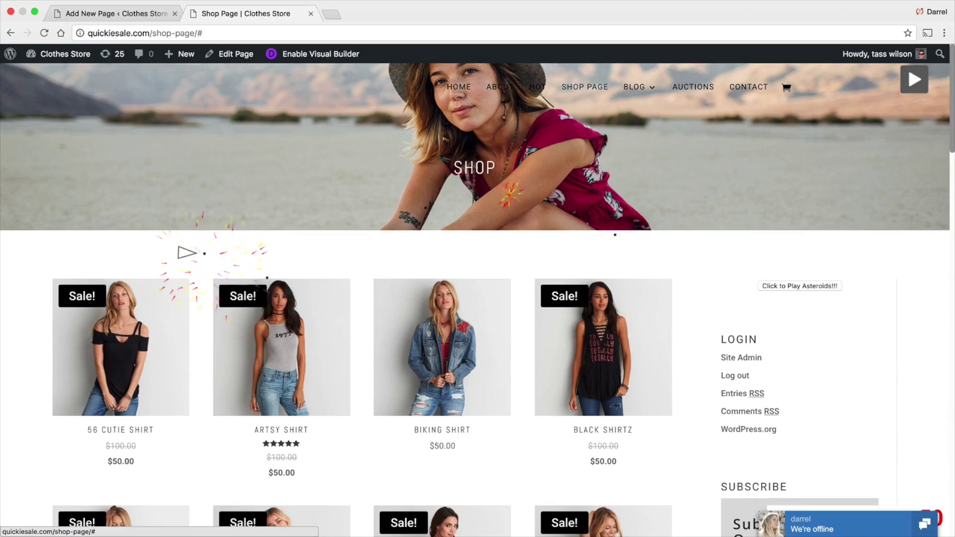
# Scroll the Puzzle page preview down to the sliding picture puzzle
pyautogui.scroll(-3, 475, 298)
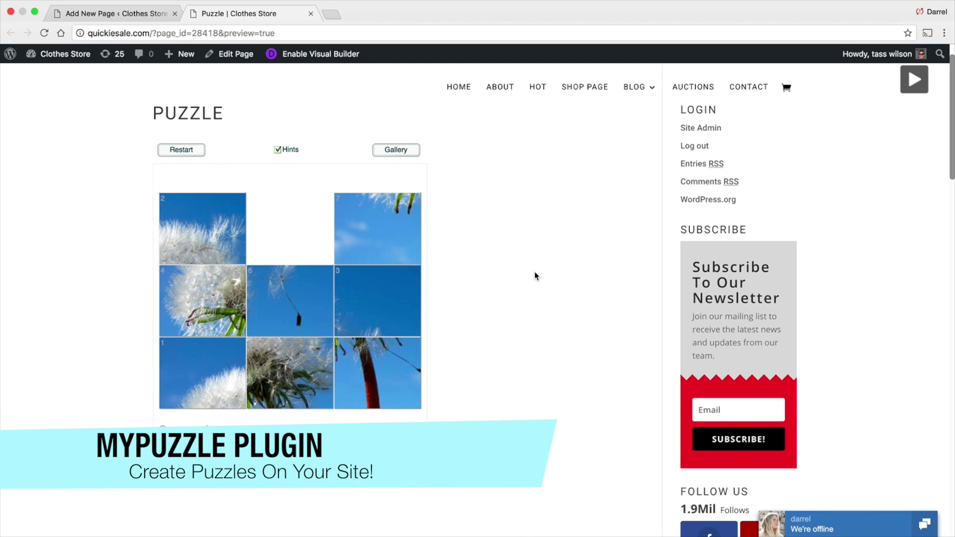
# Pick animals-bunny-2.jpg from the puzzle gallery and toggle the tile hints
pyautogui.click(405, 151)
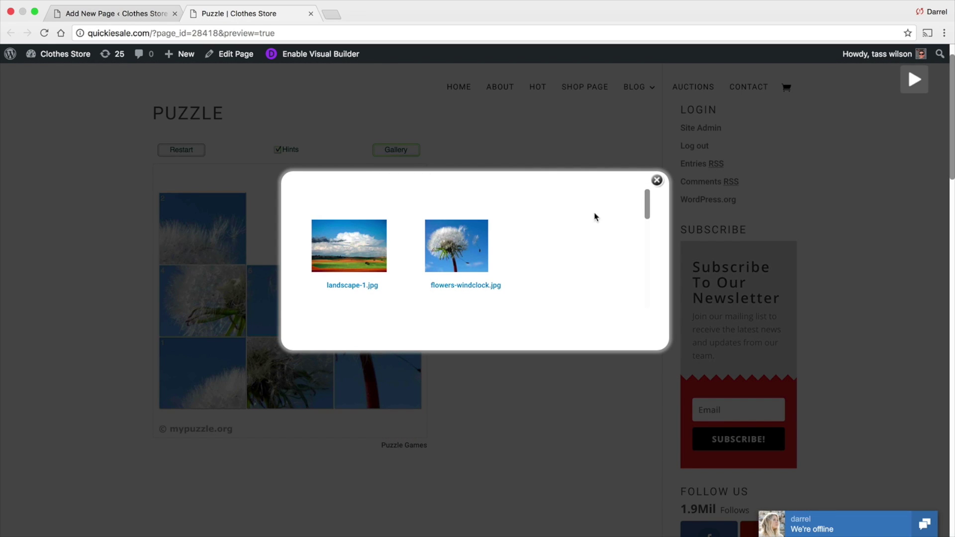
pyautogui.scroll(-3, 644, 209)
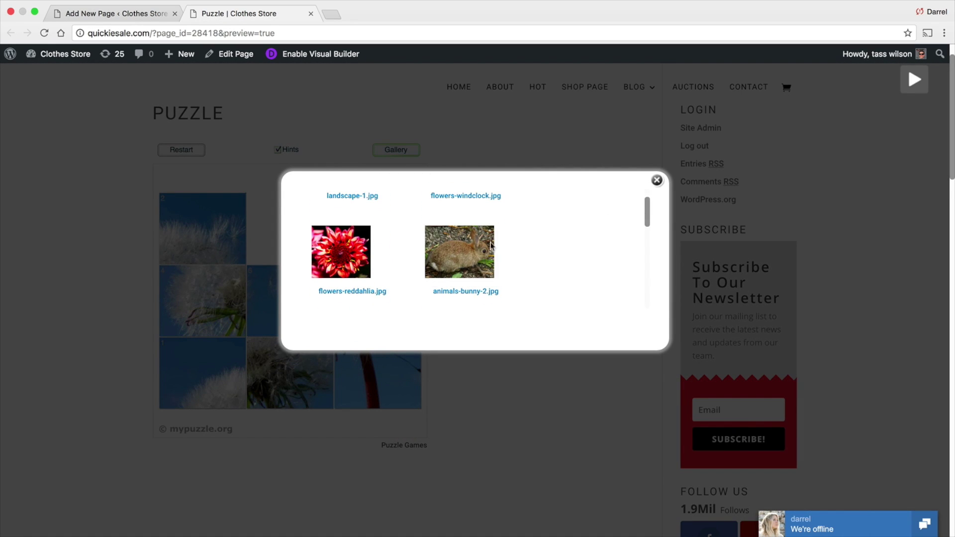
pyautogui.click(459, 252)
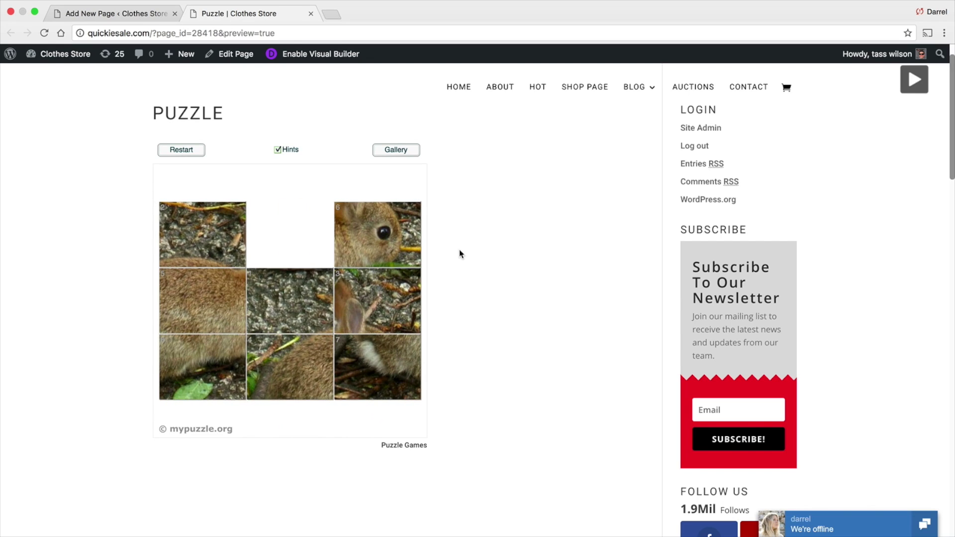
pyautogui.doubleClick(282, 148)
# Slide the bunny puzzle tiles into the empty slot toward the solved picture
pyautogui.click(344, 265)
pyautogui.click(366, 290)
pyautogui.click(370, 356)
pyautogui.click(300, 355)
pyautogui.click(292, 312)
pyautogui.click(292, 251)
pyautogui.click(346, 234)
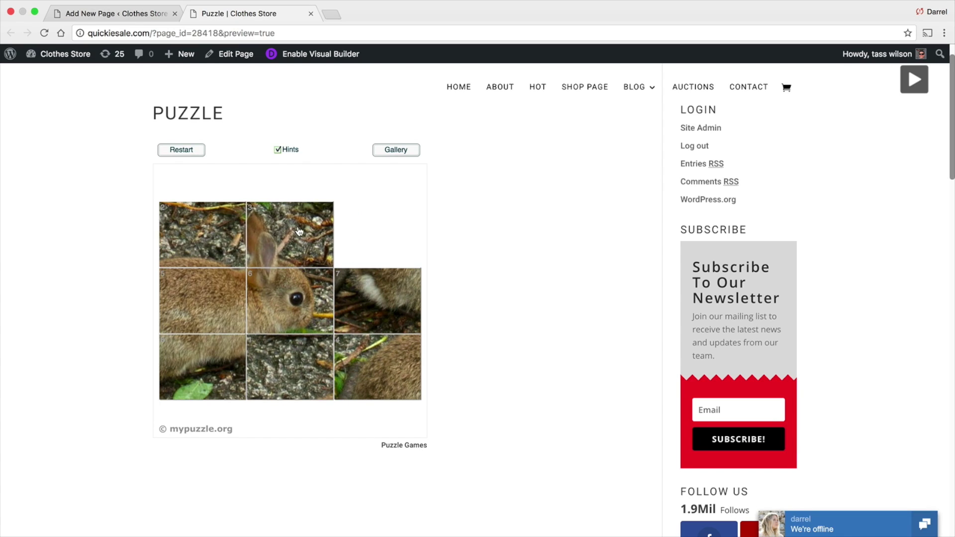
pyautogui.click(355, 303)
pyautogui.click(370, 348)
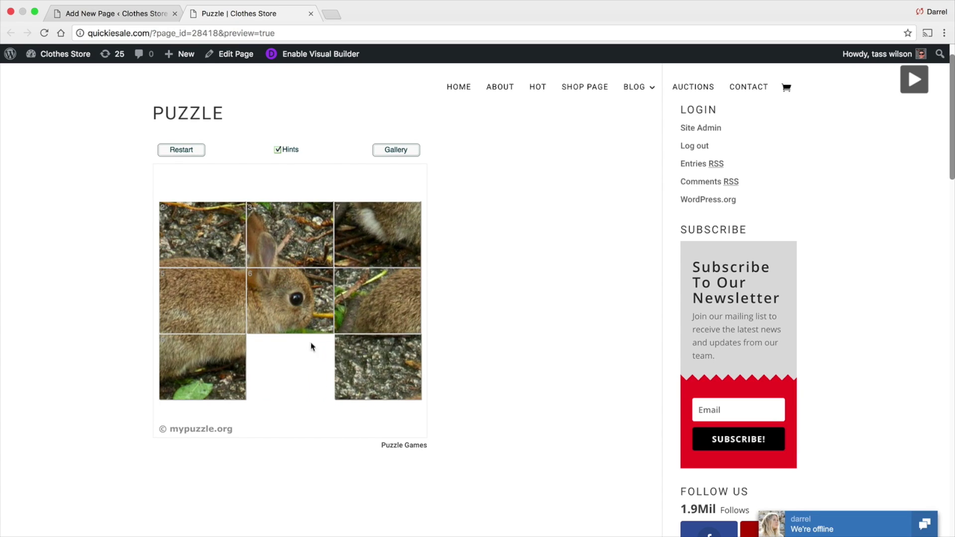
pyautogui.click(313, 345)
pyautogui.click(288, 318)
pyautogui.click(248, 348)
pyautogui.click(376, 355)
pyautogui.click(375, 315)
pyautogui.click(375, 351)
pyautogui.click(248, 348)
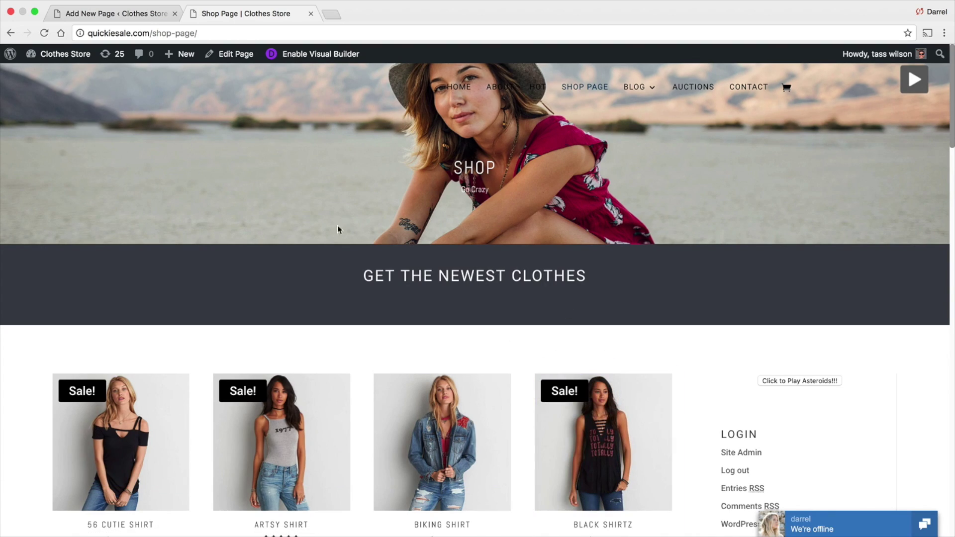
# Launch Asteroids on the Shop page and shoot the heading and Artsy Shirt banner
pyautogui.click(809, 384)
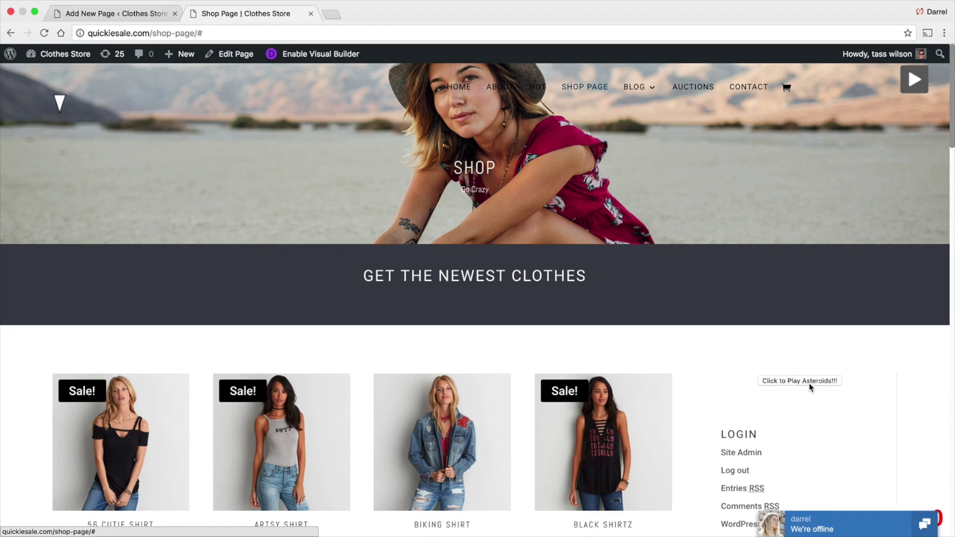
pyautogui.press('Right')
pyautogui.press('Right')
pyautogui.press('Up')
pyautogui.press('Right')
pyautogui.press('space')
pyautogui.press('Left')
pyautogui.press('space')
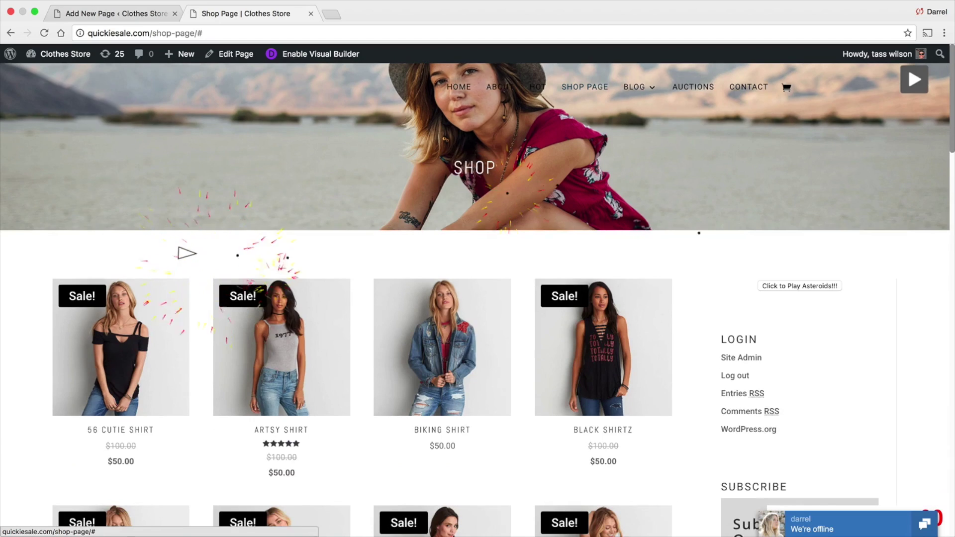
pyautogui.press('Left')
# Steer right while shooting away the product images
pyautogui.press('Right')
pyautogui.press('space')
pyautogui.press('Up')
pyautogui.press('space')
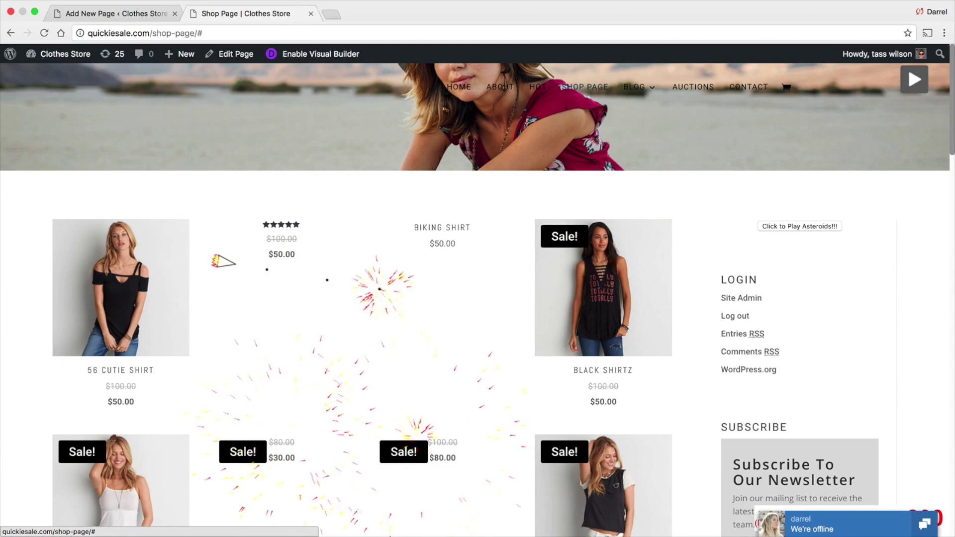
pyautogui.press('space')
pyautogui.press('Right')
# Shoot the product titles, sidebar links and newsletter parts, reaching a score of 770
pyautogui.press('Left')
pyautogui.press('space')
pyautogui.press('space')
pyautogui.press('space')
pyautogui.press('space')
pyautogui.press('Left')
pyautogui.press('space')
pyautogui.press('space')
pyautogui.press('Left')
pyautogui.press('Up')
pyautogui.press('space')
pyautogui.press('Left')
pyautogui.press('space')
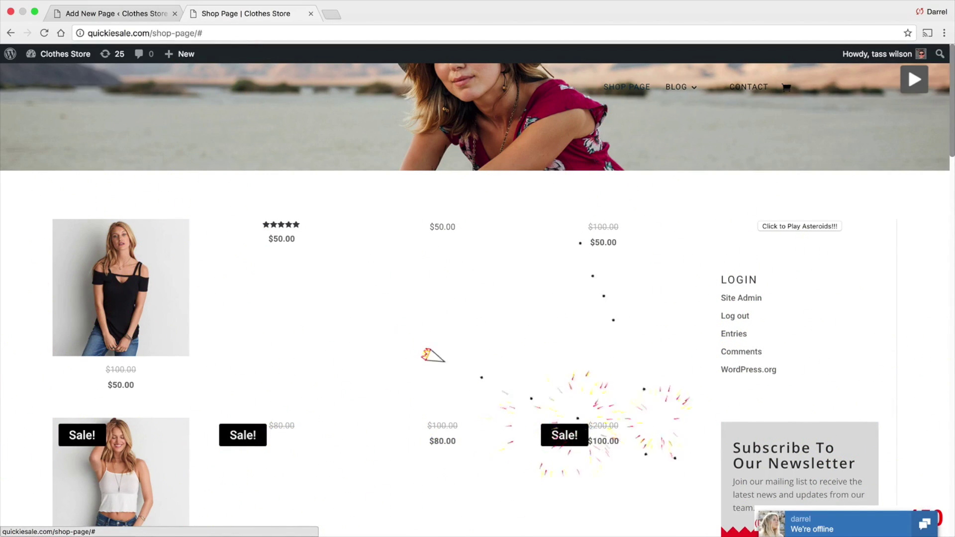
pyautogui.press('space')
pyautogui.press('space')
pyautogui.press('space')
pyautogui.press('space')
pyautogui.press('space')
pyautogui.press('space')
pyautogui.press('space')
pyautogui.press('space')
pyautogui.press('space')
# Shoot the brunch shirt, social tiles, Top Rated Products and footer menu items
pyautogui.press('space')
pyautogui.press('space')
pyautogui.press('space')
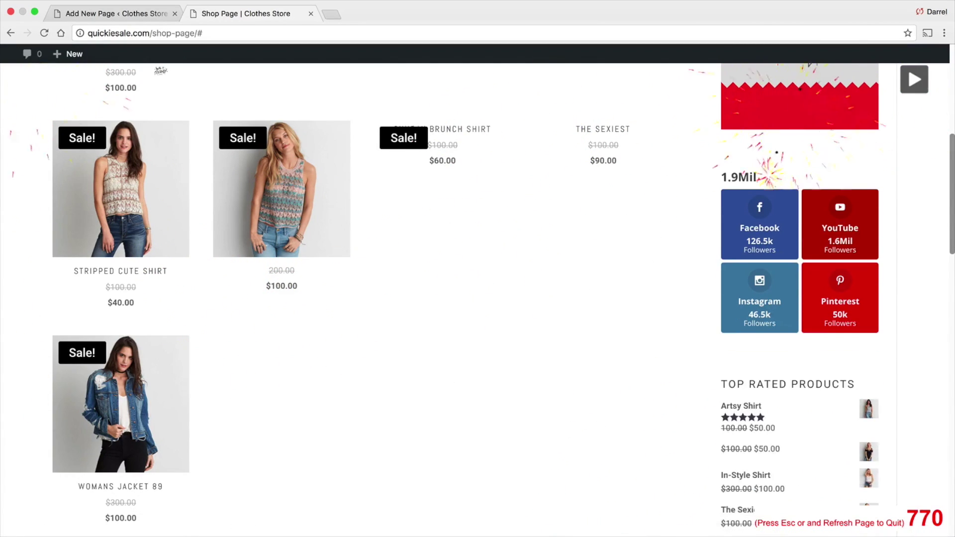
pyautogui.press('space')
pyautogui.press('space')
pyautogui.press('space')
pyautogui.press('space')
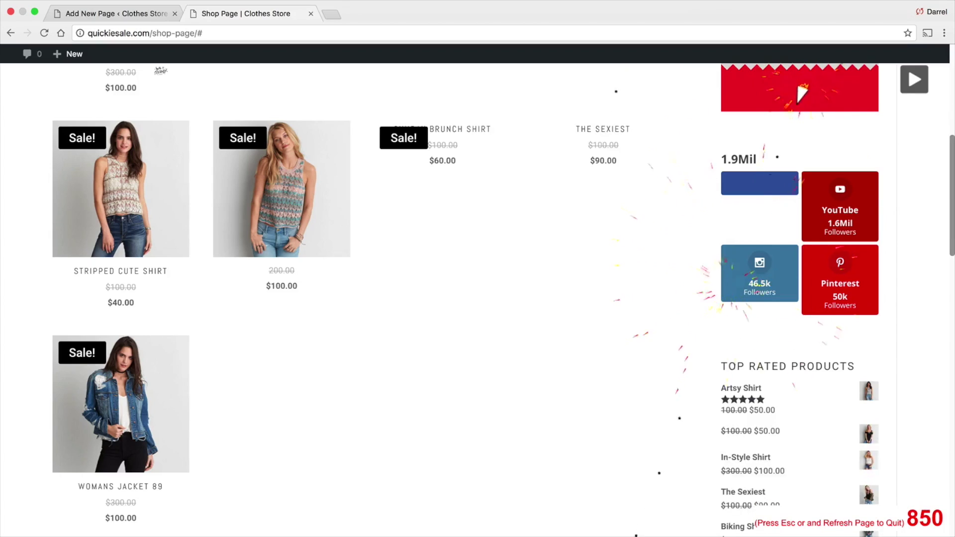
pyautogui.press('space')
pyautogui.press('space')
pyautogui.press('space')
pyautogui.press('space')
pyautogui.press('space')
pyautogui.press('space')
pyautogui.press('Up')
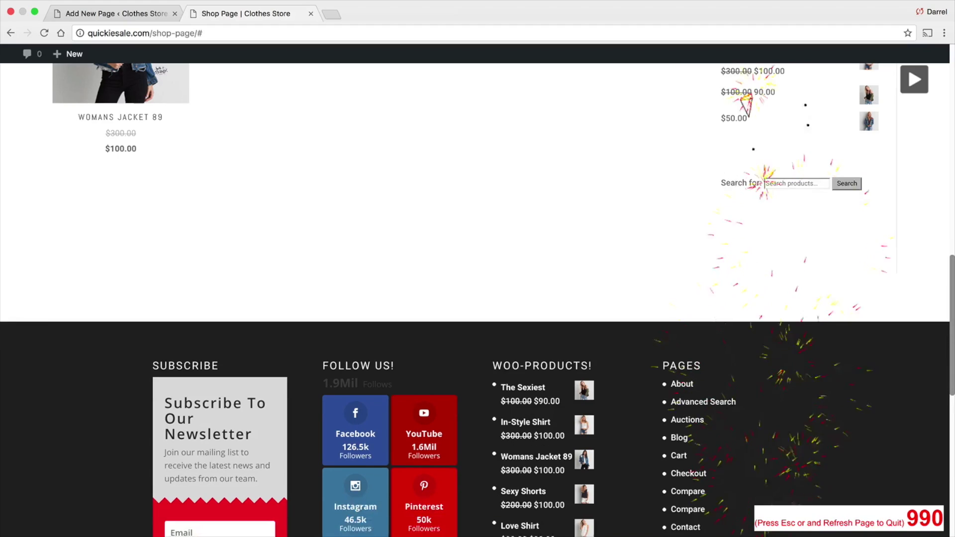
pyautogui.press('space')
pyautogui.press('space')
pyautogui.press('space')
pyautogui.press('space')
pyautogui.press('space')
pyautogui.press('space')
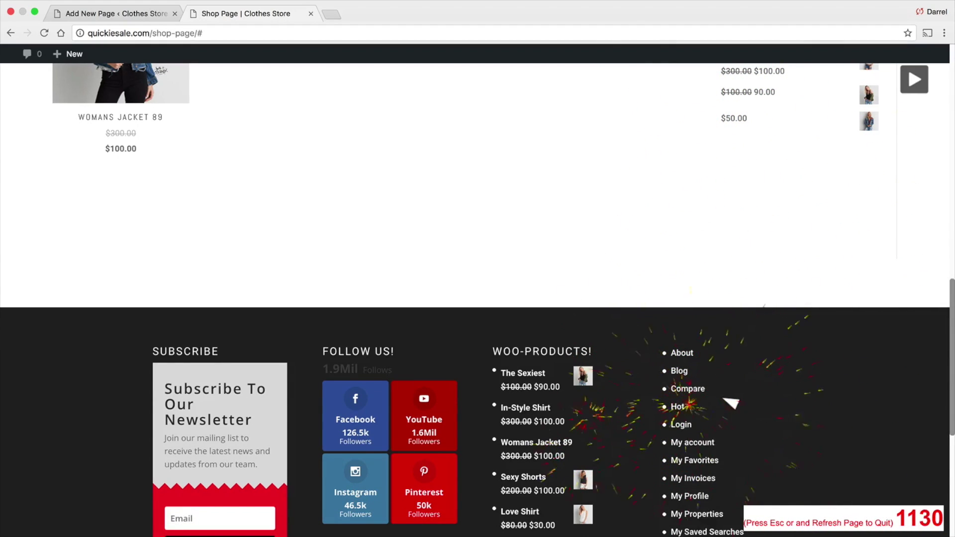
pyautogui.press('space')
pyautogui.press('space')
pyautogui.press('space')
pyautogui.press('space')
pyautogui.press('space')
pyautogui.press('space')
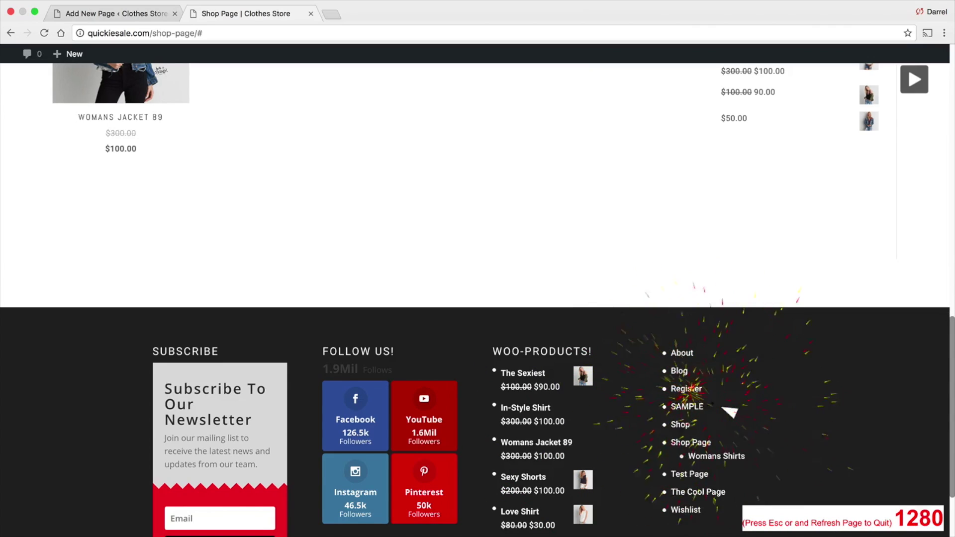
pyautogui.press('space')
pyautogui.press('space')
pyautogui.press('space')
pyautogui.press('space')
pyautogui.press('space')
pyautogui.press('space')
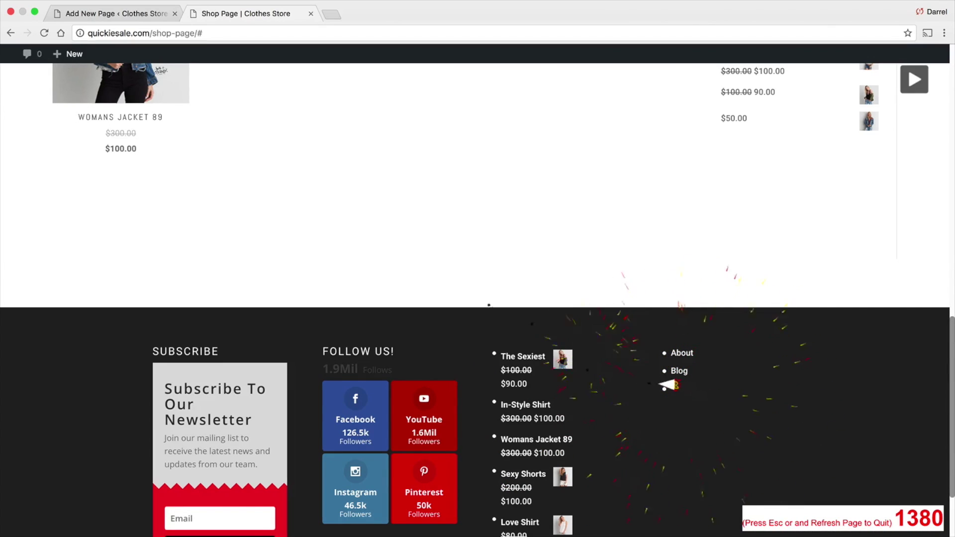
pyautogui.press('Up')
pyautogui.press('space')
pyautogui.press('space')
pyautogui.press('space')
pyautogui.press('space')
pyautogui.press('space')
pyautogui.press('space')
pyautogui.press('Up')
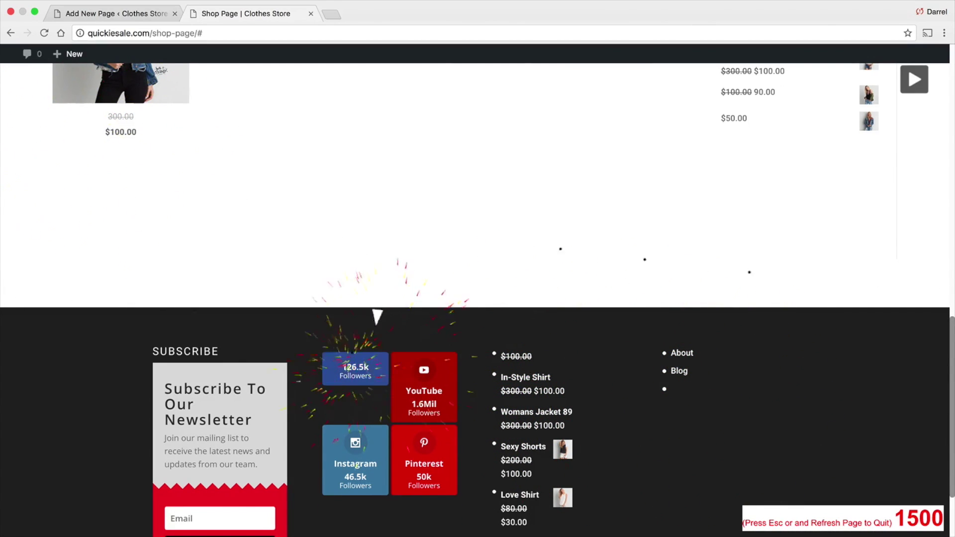
pyautogui.press('space')
pyautogui.press('space')
pyautogui.press('space')
pyautogui.press('space')
pyautogui.press('space')
pyautogui.press('space')
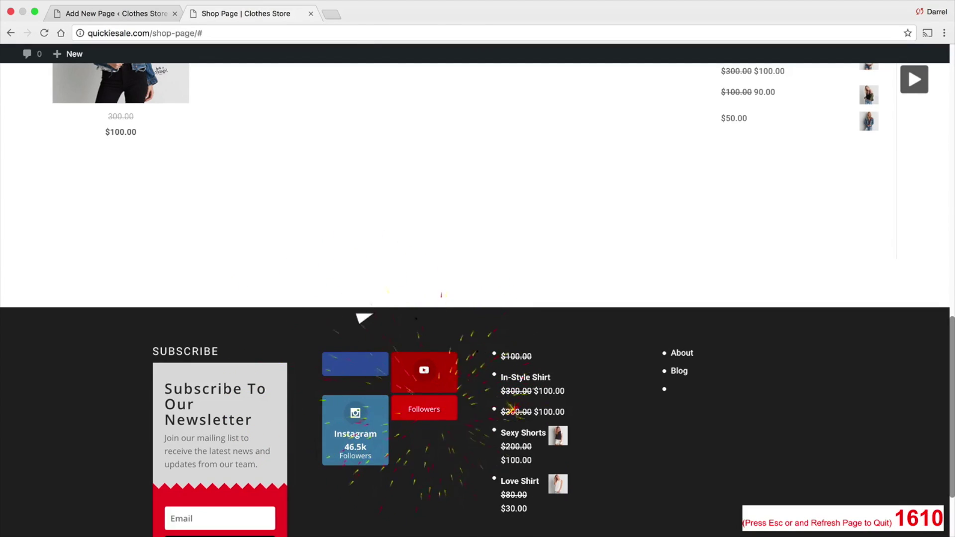
pyautogui.press('space')
pyautogui.press('space')
pyautogui.press('space')
pyautogui.press('space')
pyautogui.press('space')
pyautogui.press('space')
pyautogui.press('Up')
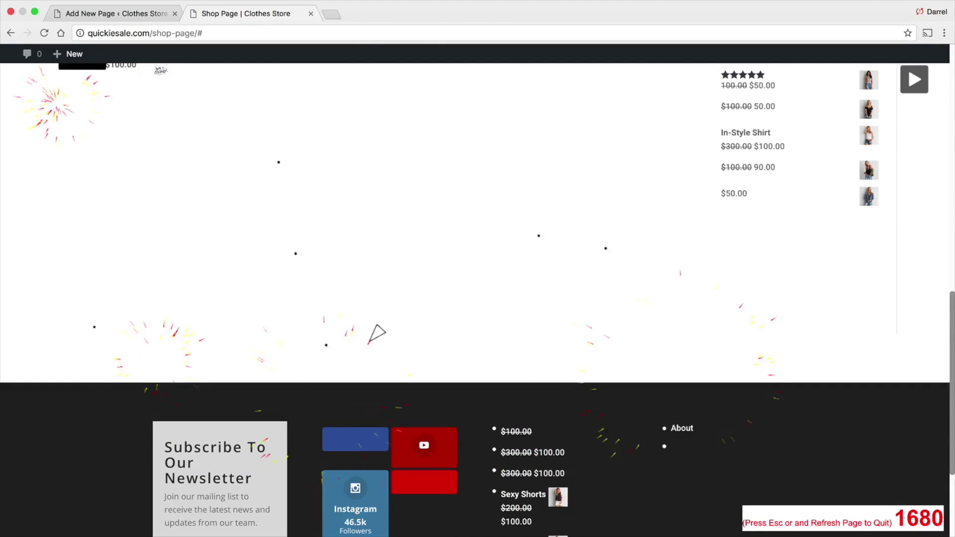
# Destroy the newsletter Email field and remaining tiles, end the game, and reload the Shop page
pyautogui.press('space')
pyautogui.press('space')
pyautogui.press('space')
pyautogui.press('space')
pyautogui.press('space')
pyautogui.press('space')
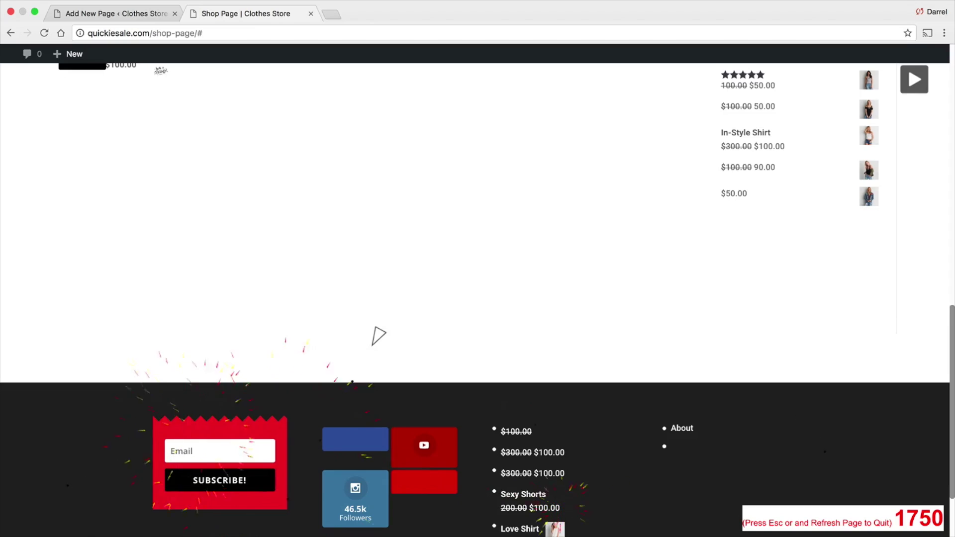
pyautogui.press('Left')
pyautogui.press('Up')
pyautogui.press('Up')
pyautogui.press('space')
pyautogui.press('space')
pyautogui.press('space')
pyautogui.press('space')
pyautogui.press('space')
pyautogui.press('space')
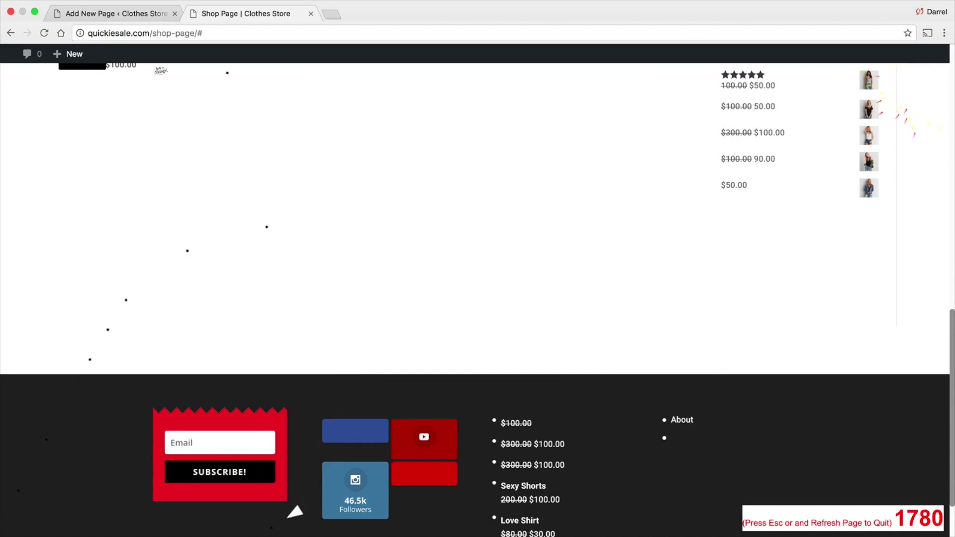
pyautogui.press('Left')
pyautogui.press('space')
pyautogui.press('space')
pyautogui.press('space')
pyautogui.press('space')
pyautogui.press('space')
pyautogui.press('space')
pyautogui.press('Left')
pyautogui.press('Up')
pyautogui.press('space')
pyautogui.press('space')
pyautogui.press('space')
pyautogui.press('space')
pyautogui.press('space')
pyautogui.press('space')
pyautogui.press('Left')
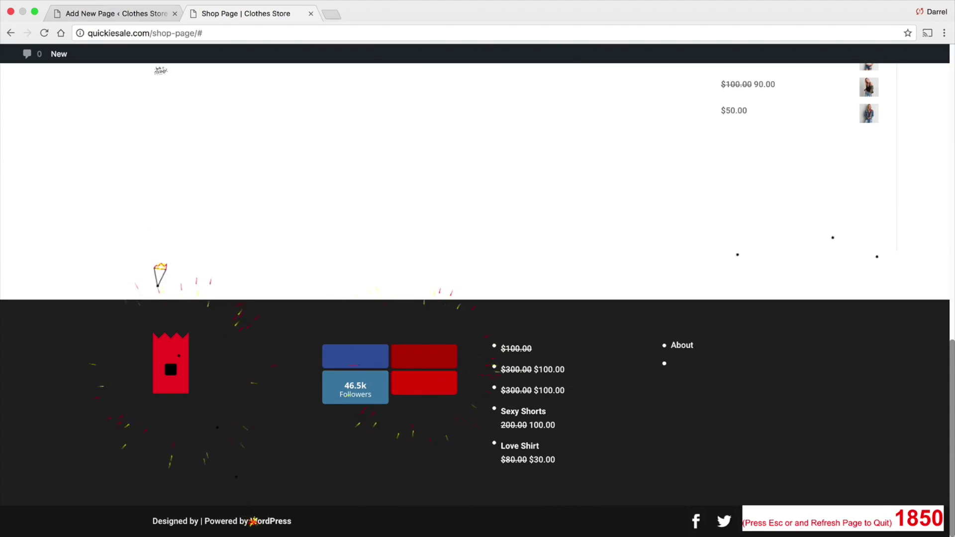
pyautogui.press('Right')
pyautogui.press('space')
pyautogui.press('space')
pyautogui.press('space')
pyautogui.press('space')
pyautogui.press('space')
pyautogui.press('space')
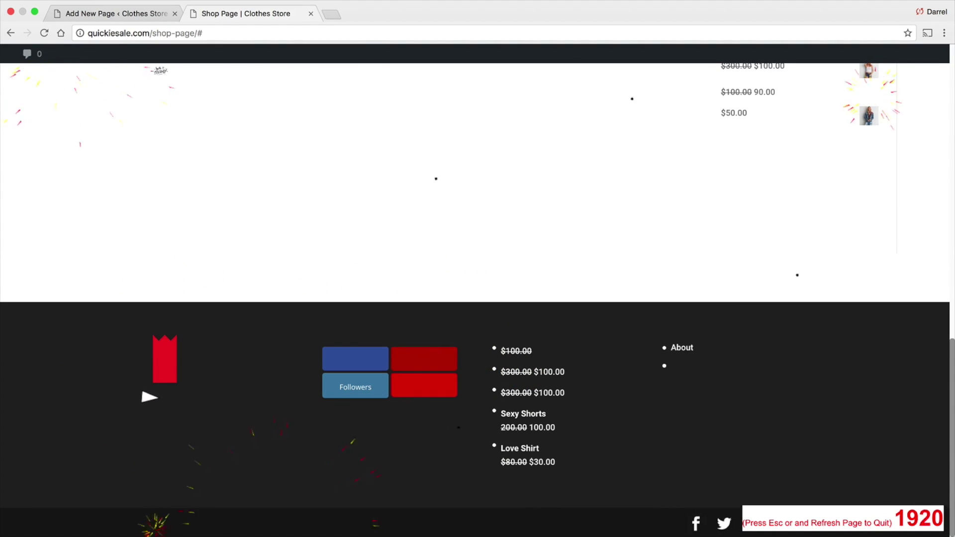
pyautogui.press('Escape')
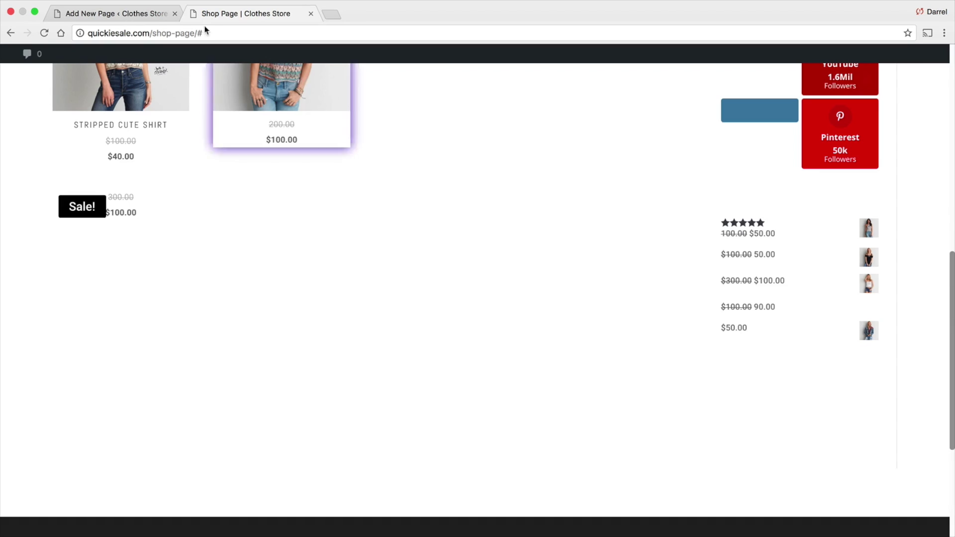
pyautogui.click(43, 33)
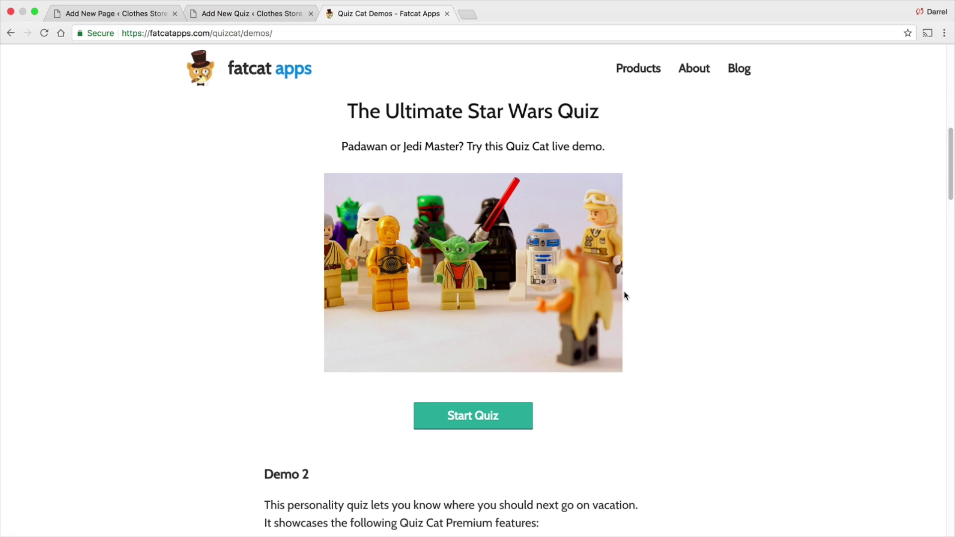
# Start The Ultimate Star Wars Quiz demo and read question 1/6 about Echo Base's planet
pyautogui.moveTo(607, 115); pyautogui.dragTo(346, 117)
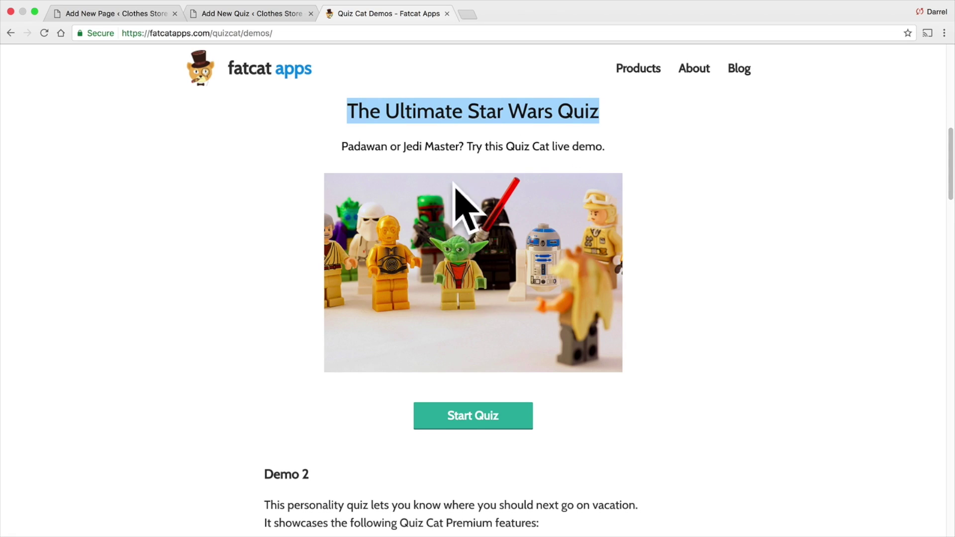
pyautogui.click(456, 416)
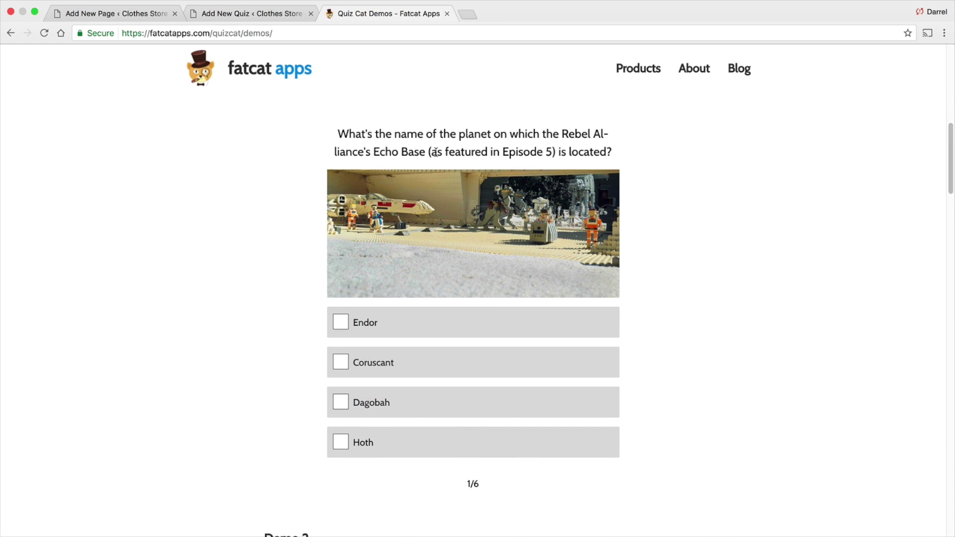
pyautogui.moveTo(344, 134); pyautogui.dragTo(433, 133)
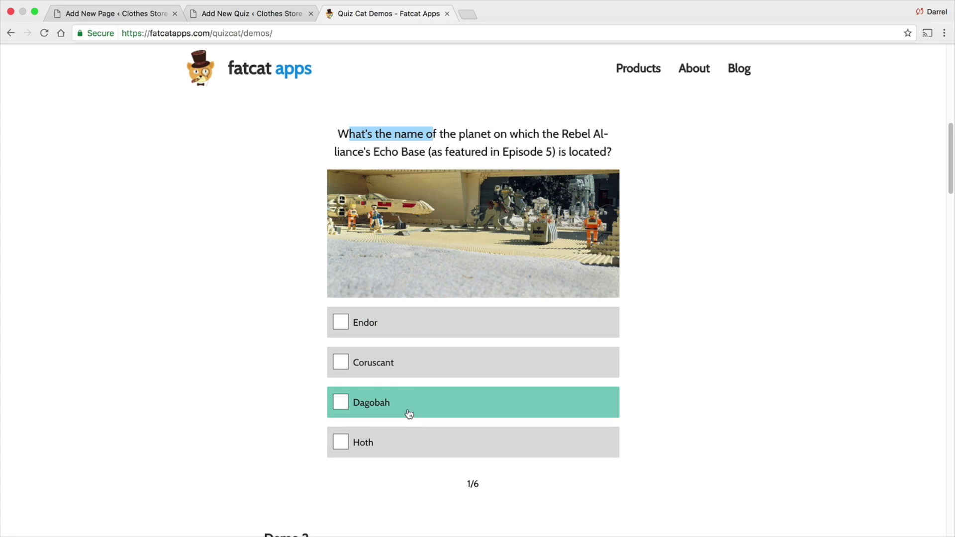
# Return to the new quiz form and select the correct-answer field
pyautogui.click(251, 14)
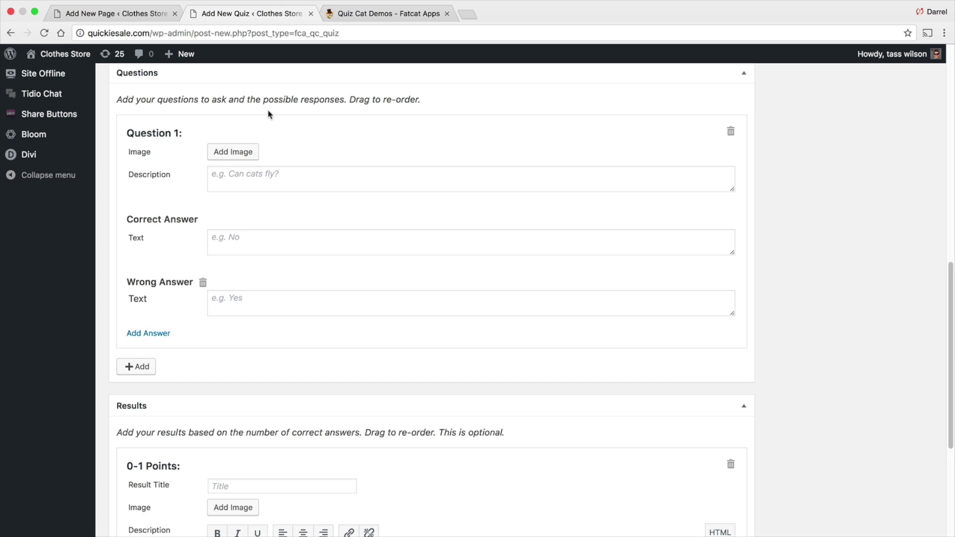
pyautogui.scroll(2, 237, 207)
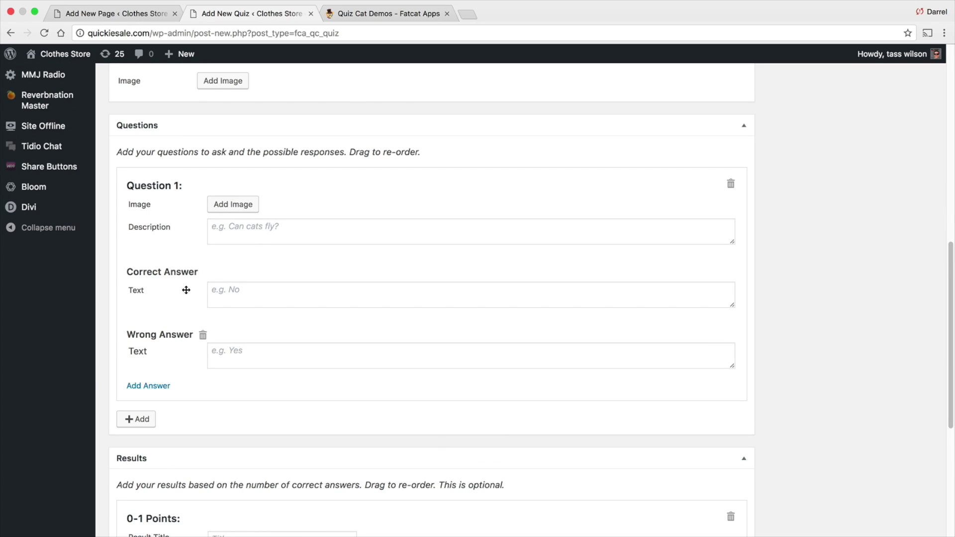
pyautogui.click(248, 289)
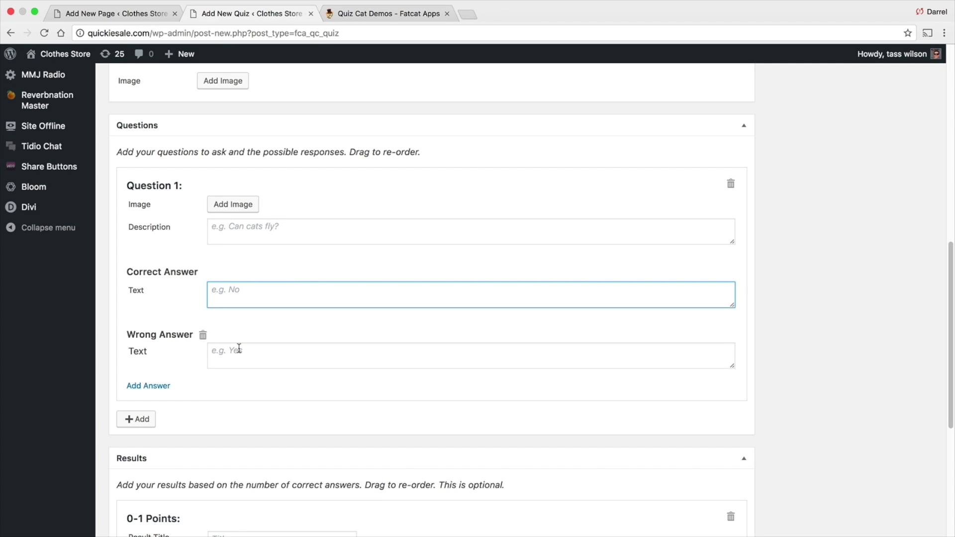
# Scroll through the quiz form, then switch back to the Star Wars demo quiz
pyautogui.scroll(-4, 241, 346)
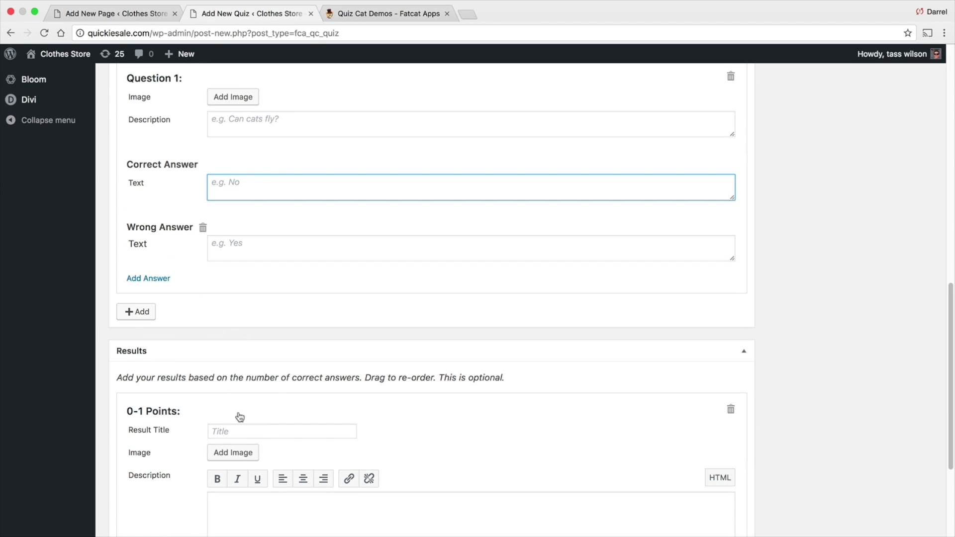
pyautogui.scroll(-1, 264, 403)
pyautogui.scroll(3, 279, 383)
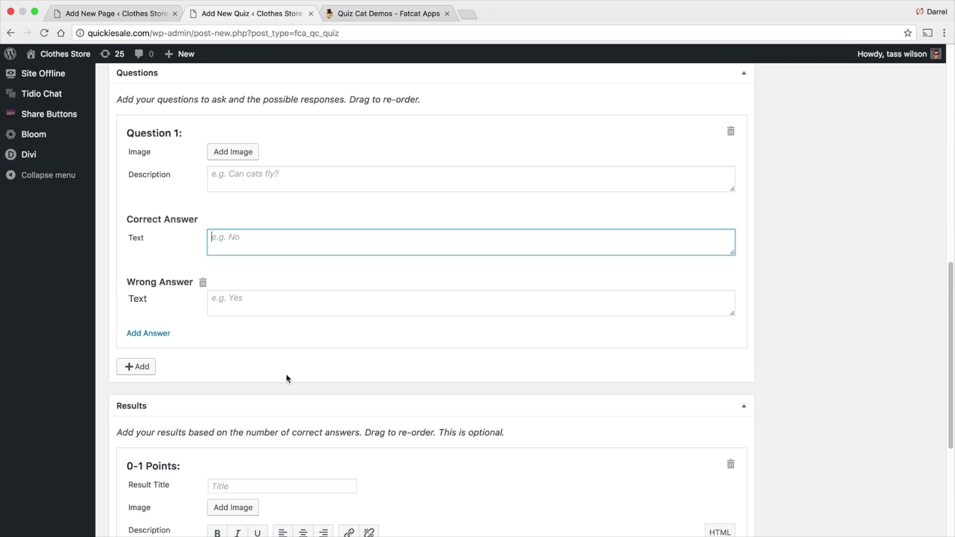
pyautogui.click(346, 20)
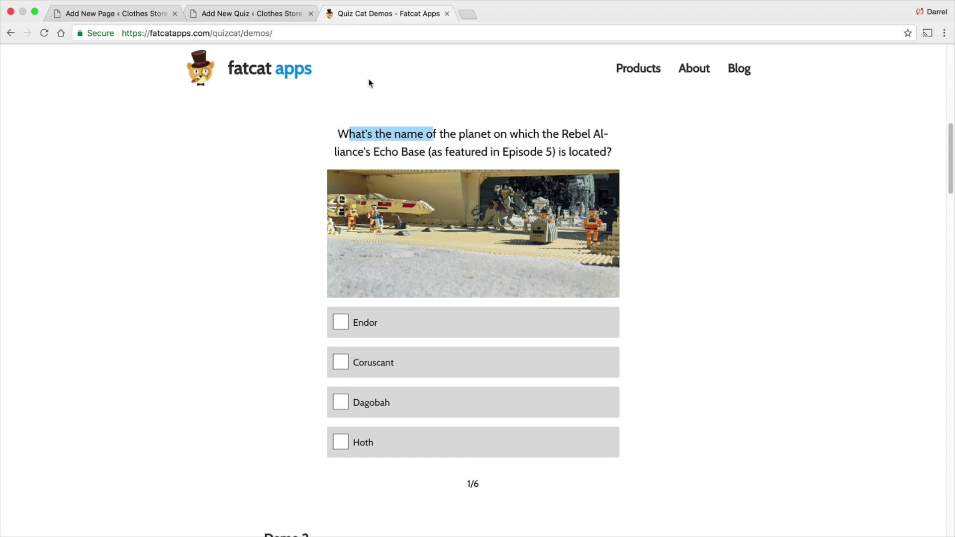
pyautogui.click(371, 132)
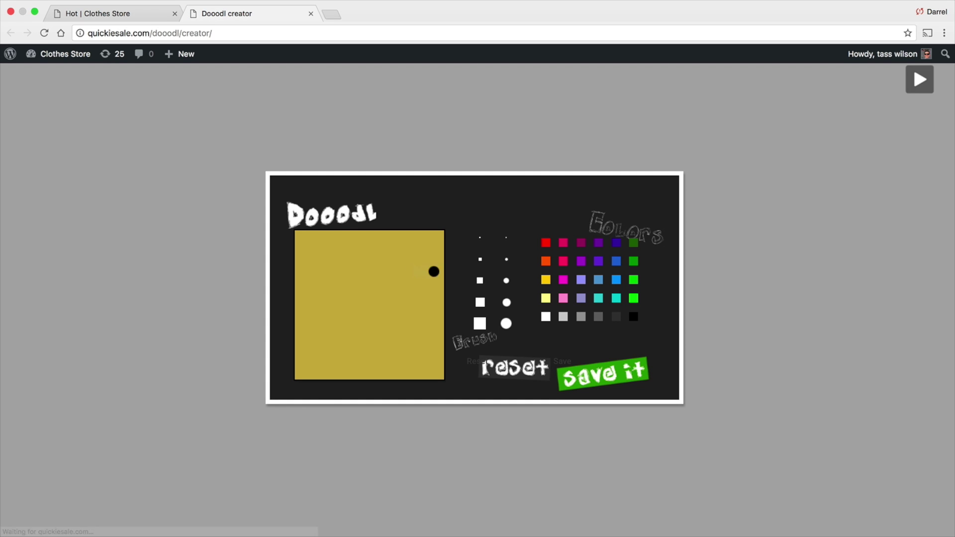
# Draw two eyes and a smiling mouth on the Dooodl canvas, then choose 'save it'
pyautogui.moveTo(339, 256); pyautogui.dragTo(348, 296)
pyautogui.moveTo(370, 251); pyautogui.dragTo(379, 305)
pyautogui.moveTo(322, 303)
pyautogui.mouseDown()
pyautogui.moveTo(385, 339)
pyautogui.moveTo(412, 298)
pyautogui.mouseUp()
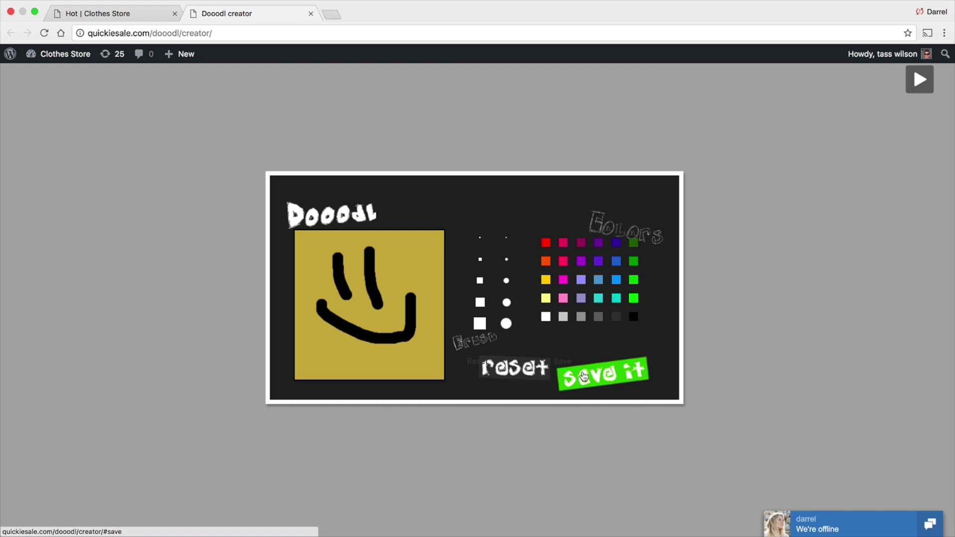
pyautogui.click(582, 370)
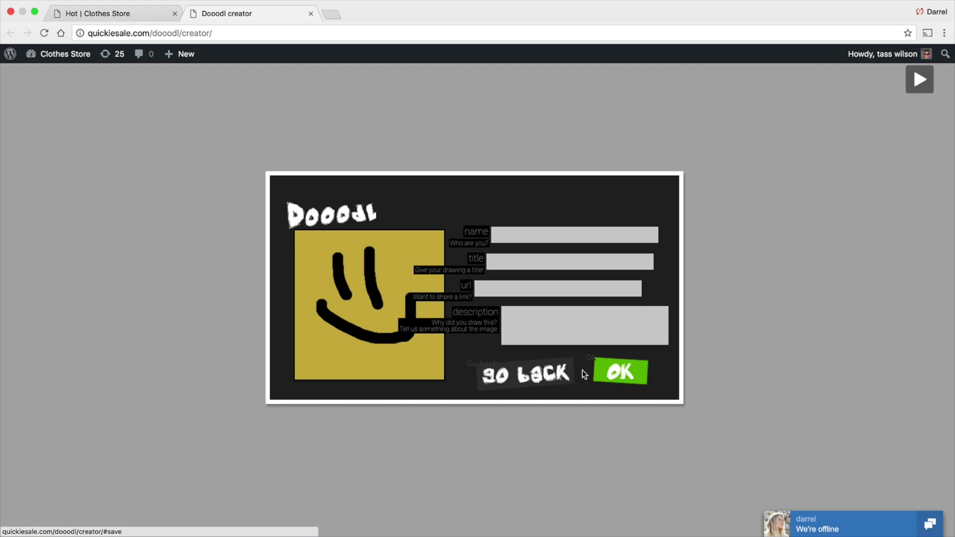
# Enter the author's name, title 'happy' and a description, then submit the doodle
pyautogui.click(560, 230)
pyautogui.write('patty')
pyautogui.press('Tab')
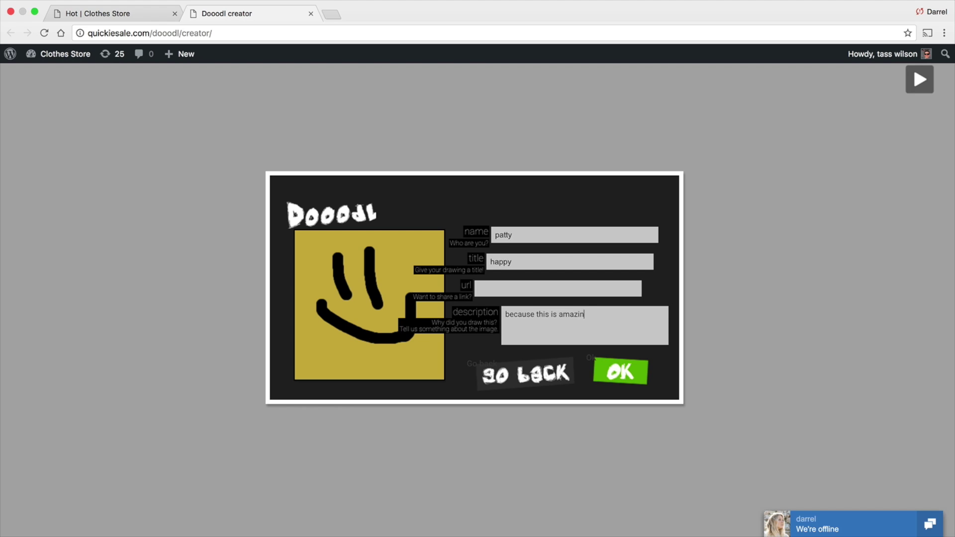
pyautogui.click(616, 372)
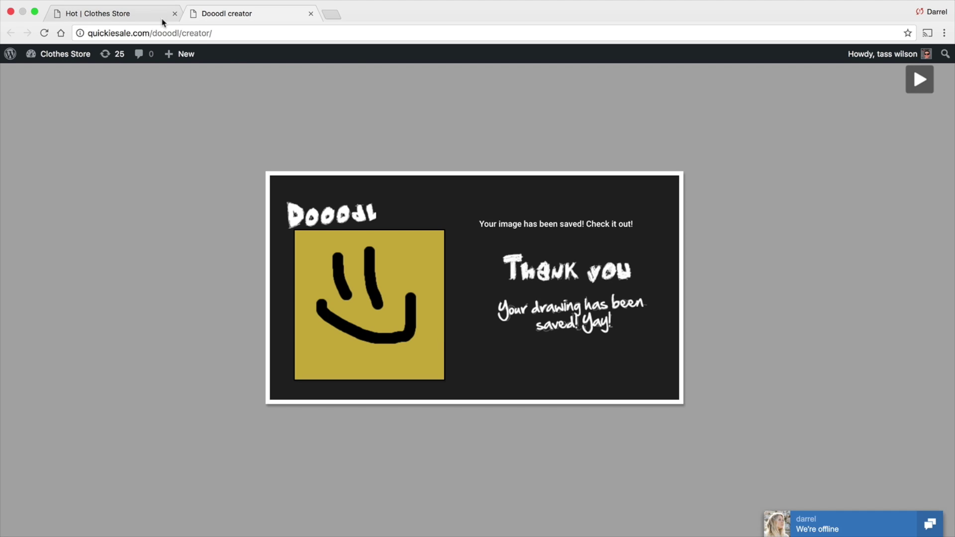
# Reload the Clothes Store Hot page and select the latest doodle caption
pyautogui.click(109, 13)
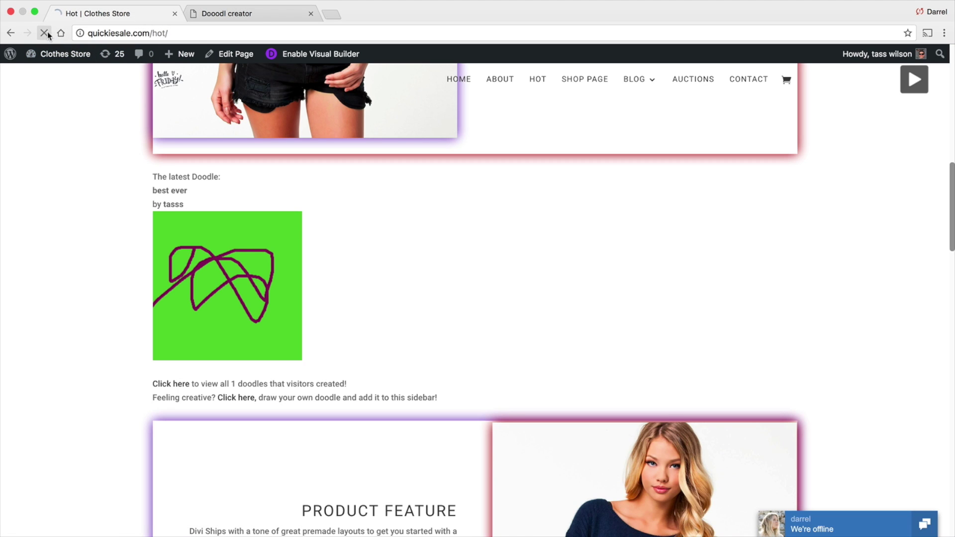
pyautogui.click(46, 33)
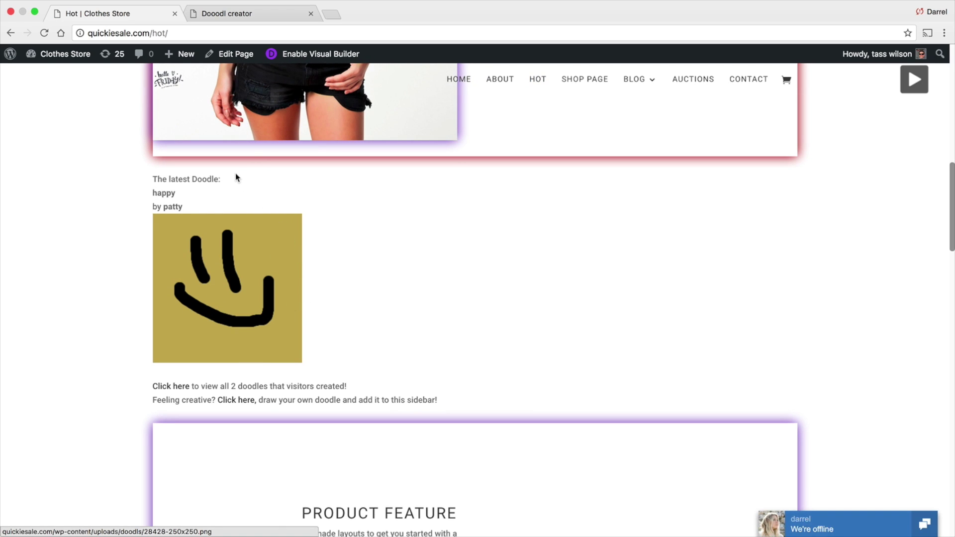
pyautogui.moveTo(236, 178); pyautogui.dragTo(156, 179)
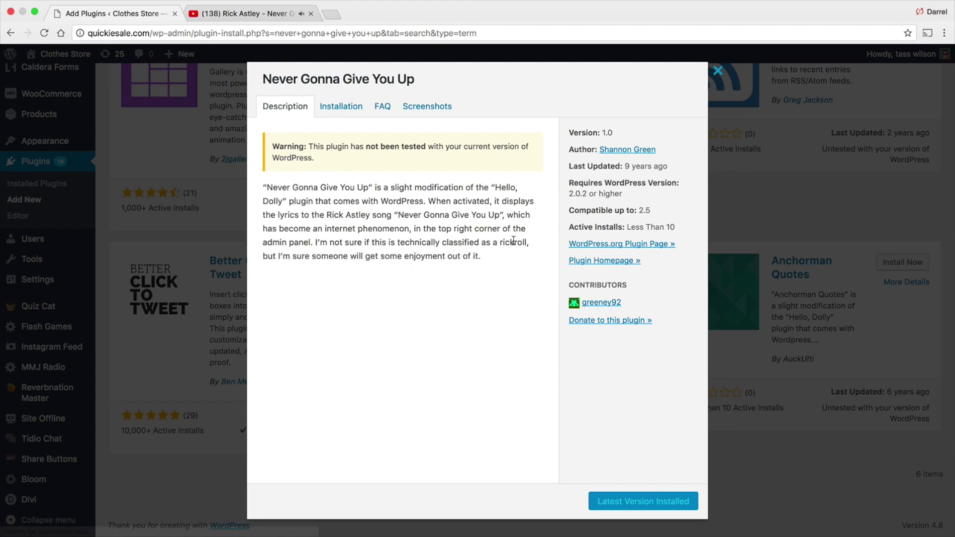
# Close the Never Gonna Give You Up details, view its lyric lines in admin, then the YouTube tab
pyautogui.click(717, 74)
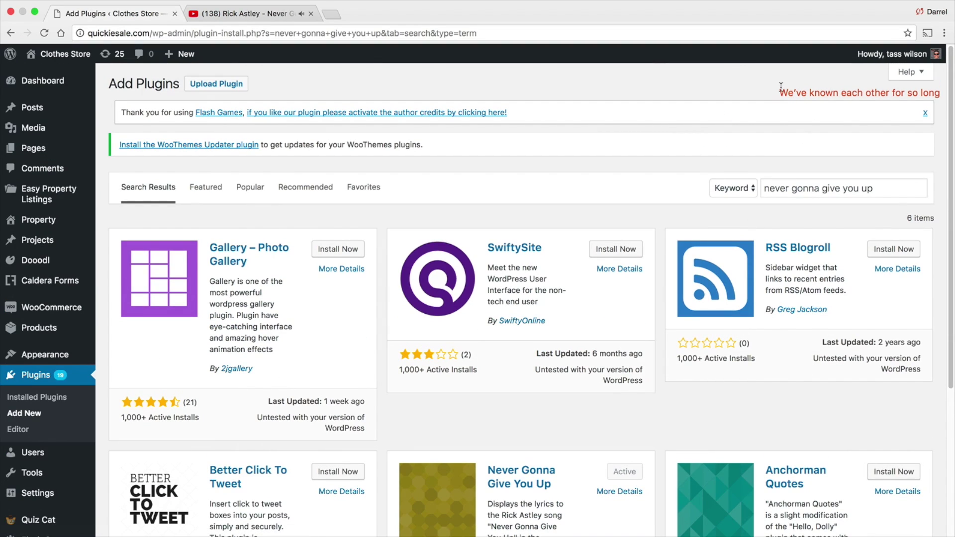
pyautogui.moveTo(779, 87); pyautogui.dragTo(937, 87)
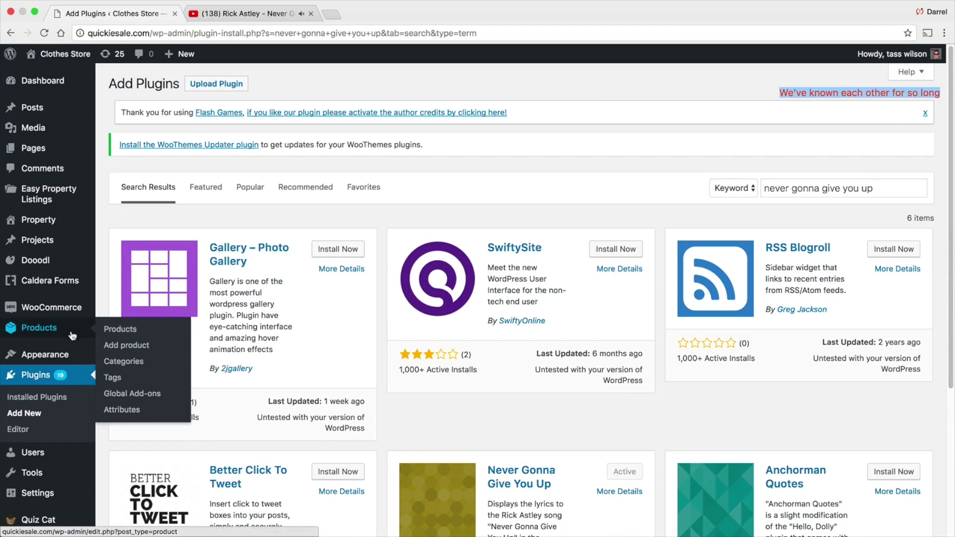
pyautogui.moveTo(66, 362)
pyautogui.click(105, 357)
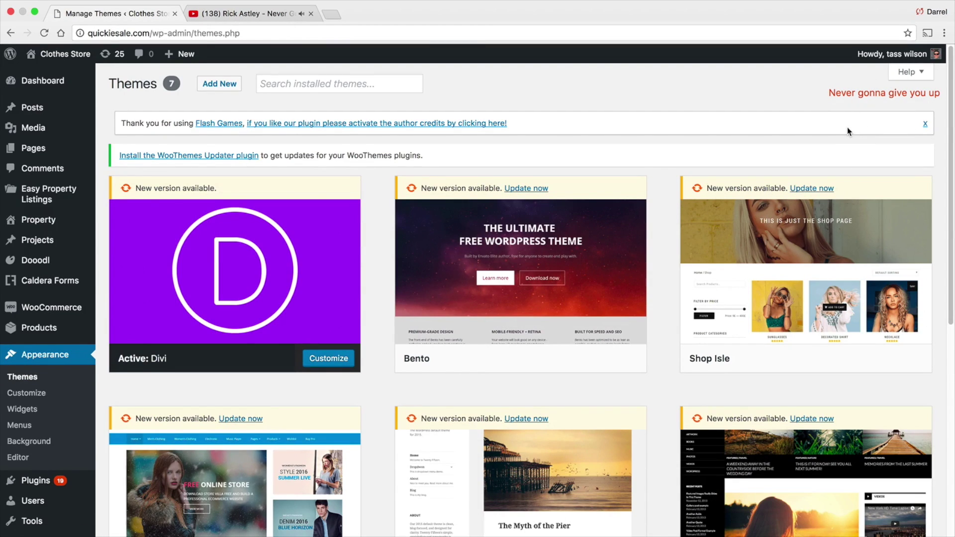
pyautogui.click(268, 15)
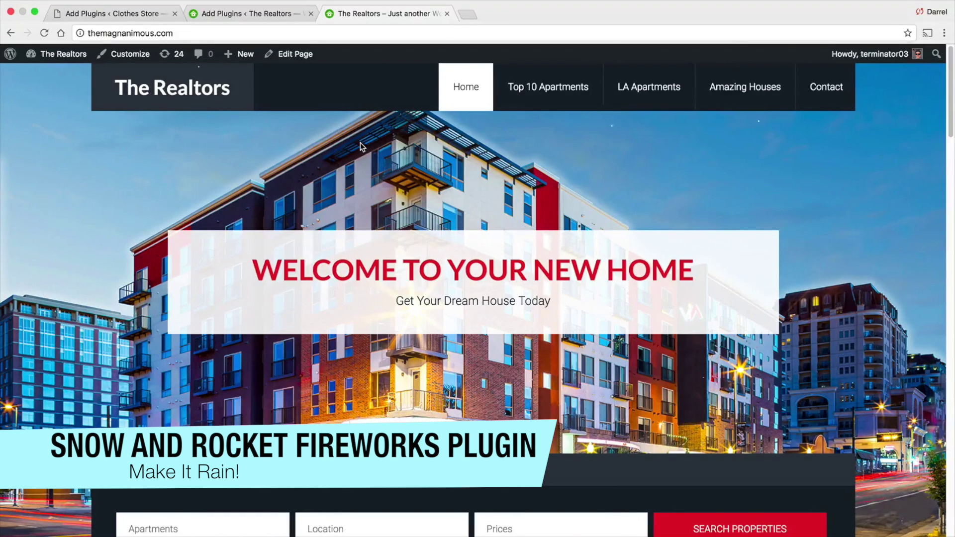
# Browse the LA Apartments page with rockets firing, return Home, then view the Clothes Store fireworks search
pyautogui.click(649, 85)
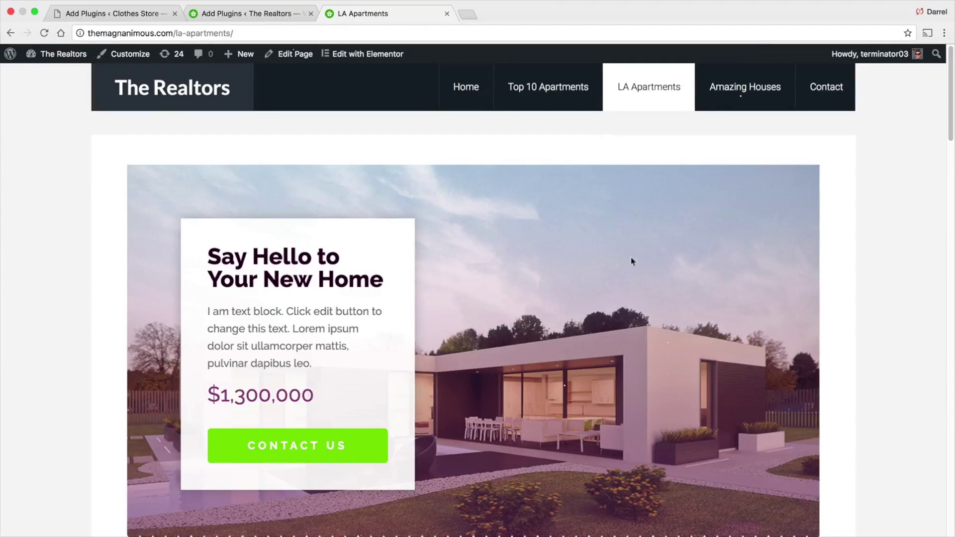
pyautogui.scroll(-1, 668, 303)
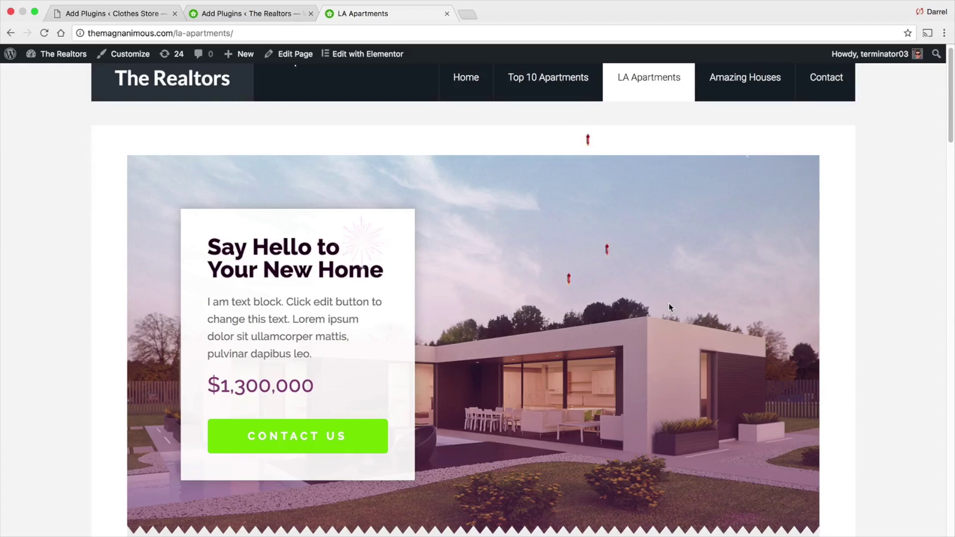
pyautogui.scroll(-5, 668, 307)
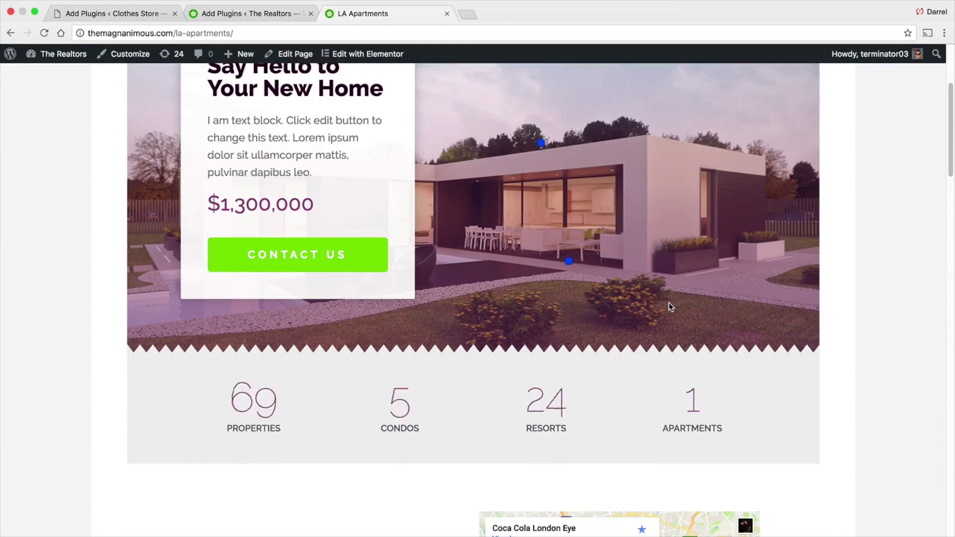
pyautogui.scroll(-12, 669, 307)
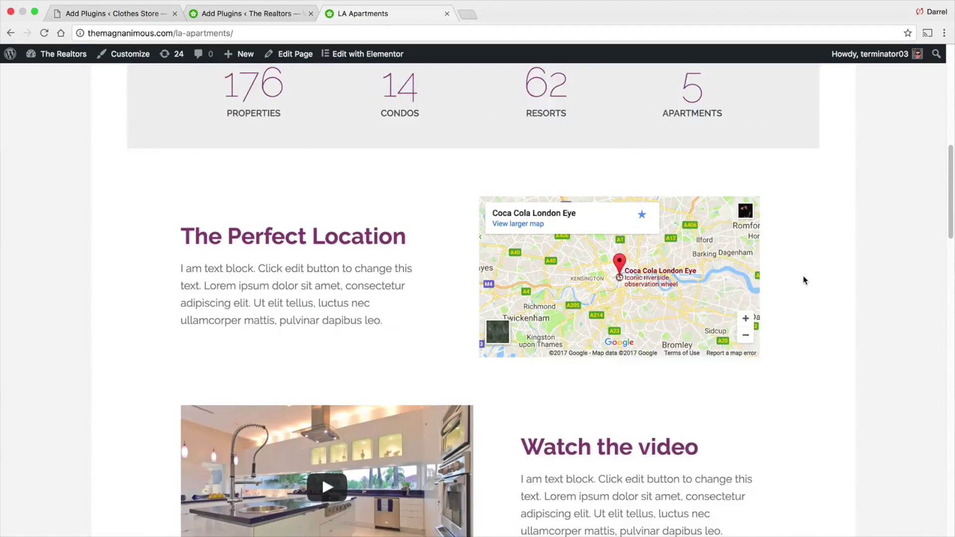
pyautogui.scroll(-7, 801, 284)
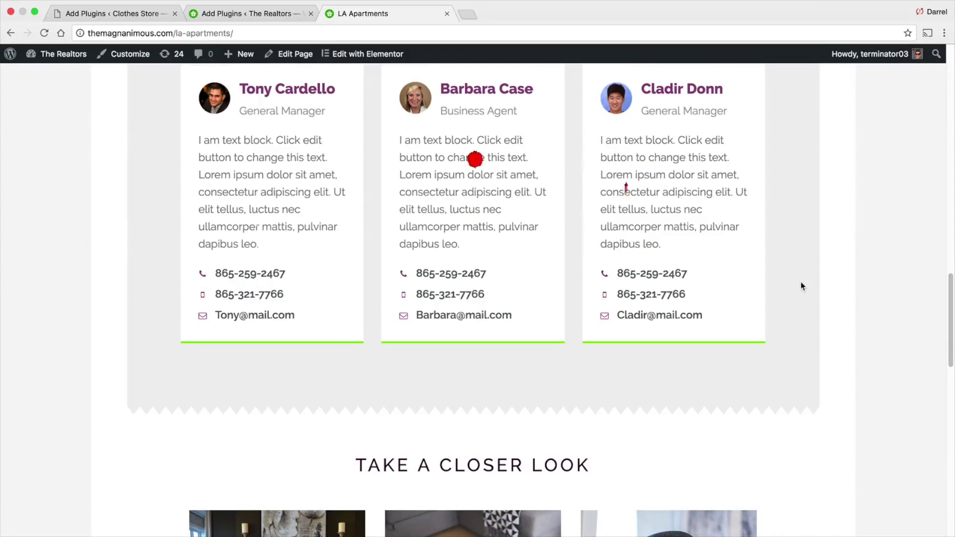
pyautogui.scroll(-7, 798, 291)
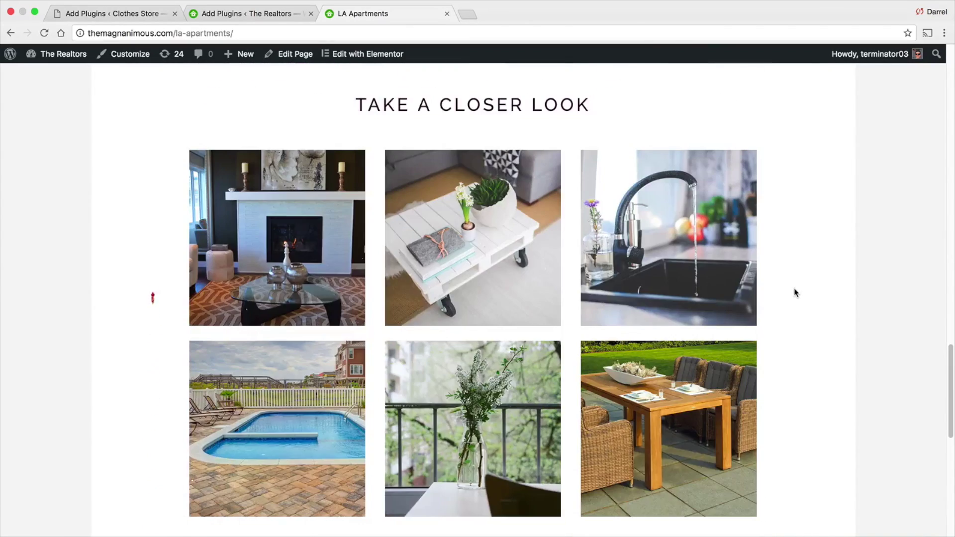
pyautogui.scroll(20, 793, 293)
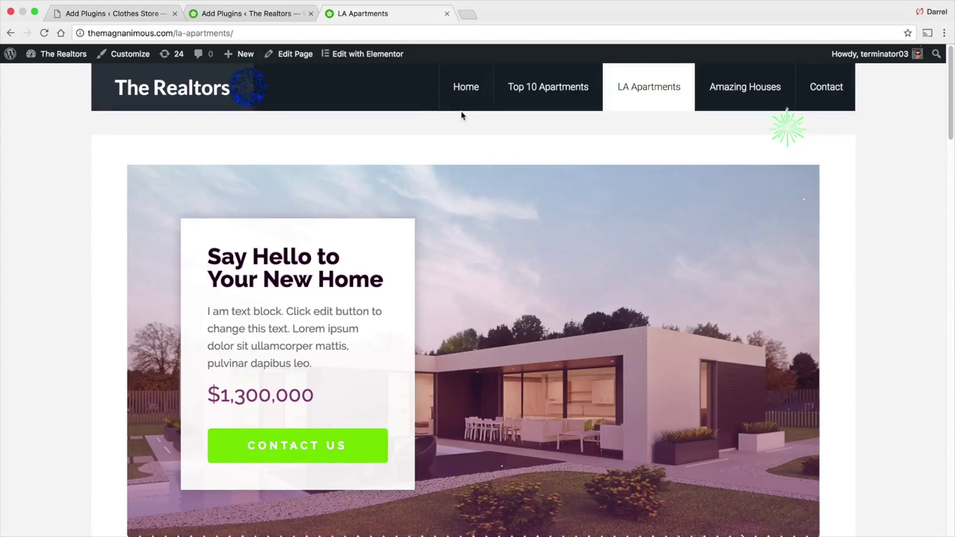
pyautogui.click(465, 87)
pyautogui.click(116, 14)
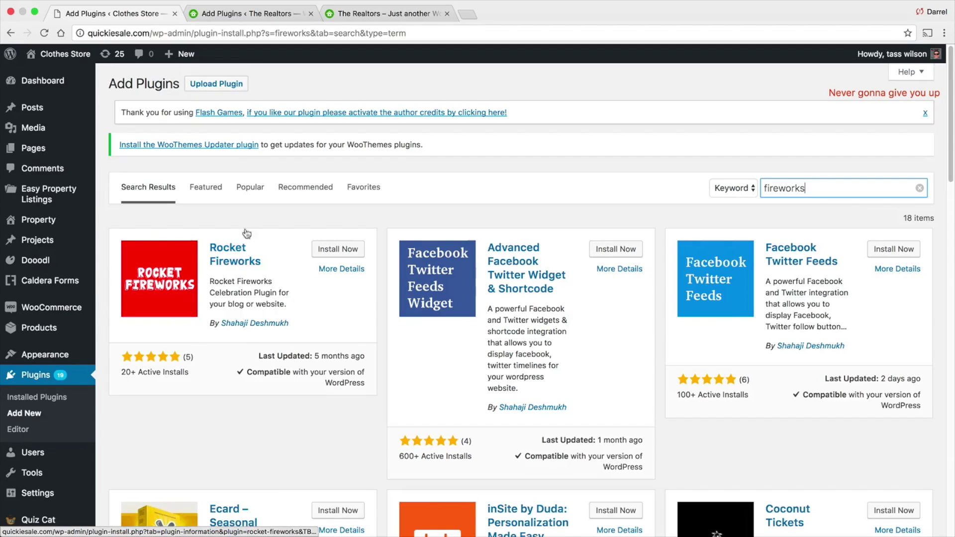
# View The Realtors snow plugin search results, then The Realtors home page with fireworks
pyautogui.click(227, 13)
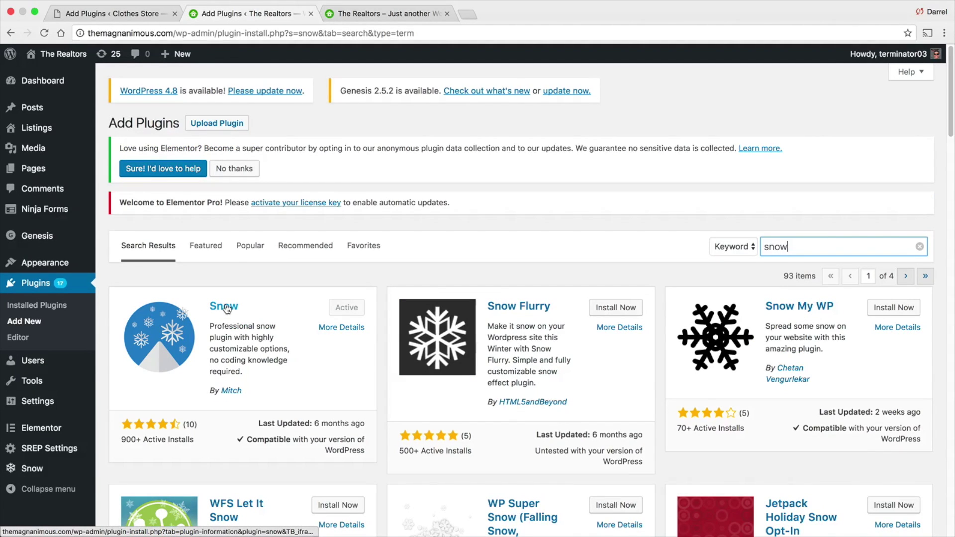
pyautogui.click(412, 15)
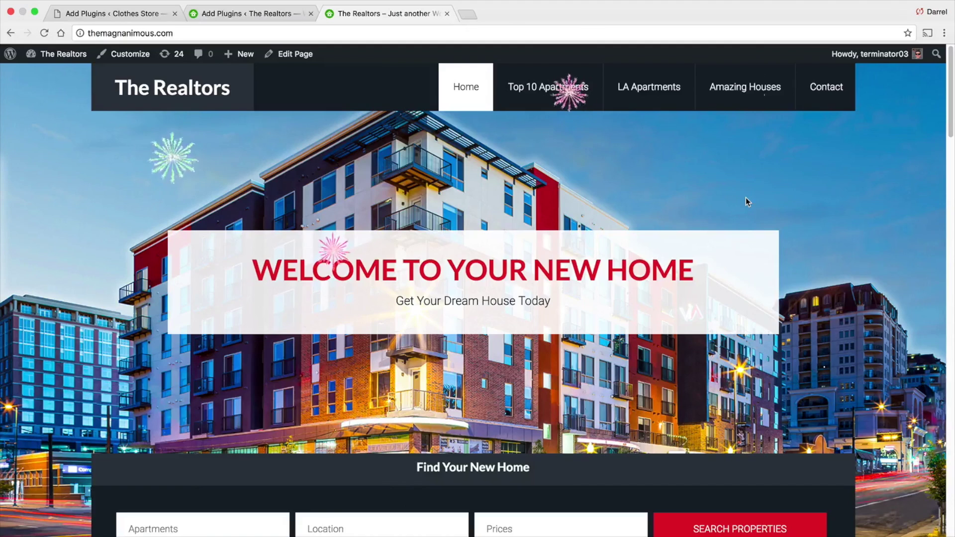
# Scroll through The Realtors apartment listings under the fireworks and back up
pyautogui.scroll(-2, 727, 166)
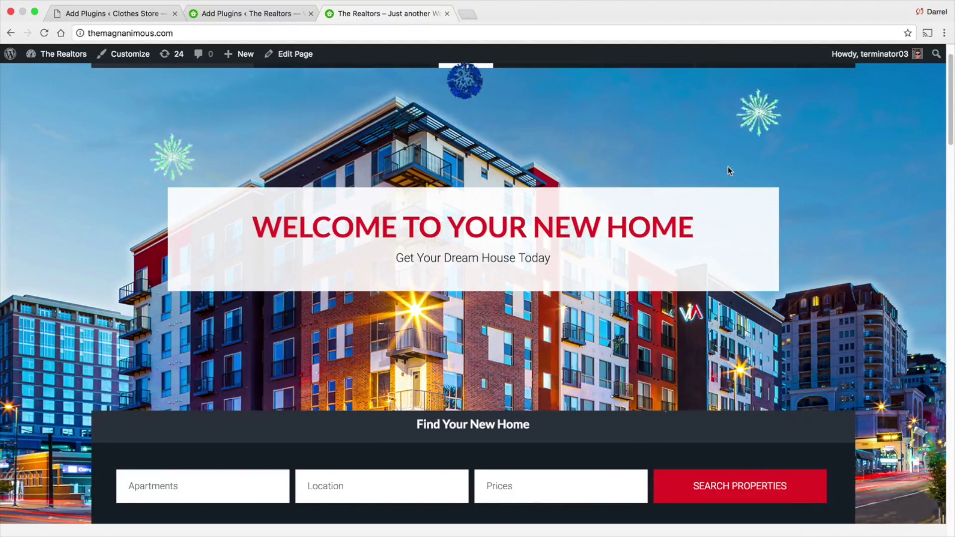
pyautogui.scroll(-2, 727, 166)
pyautogui.scroll(-5, 728, 164)
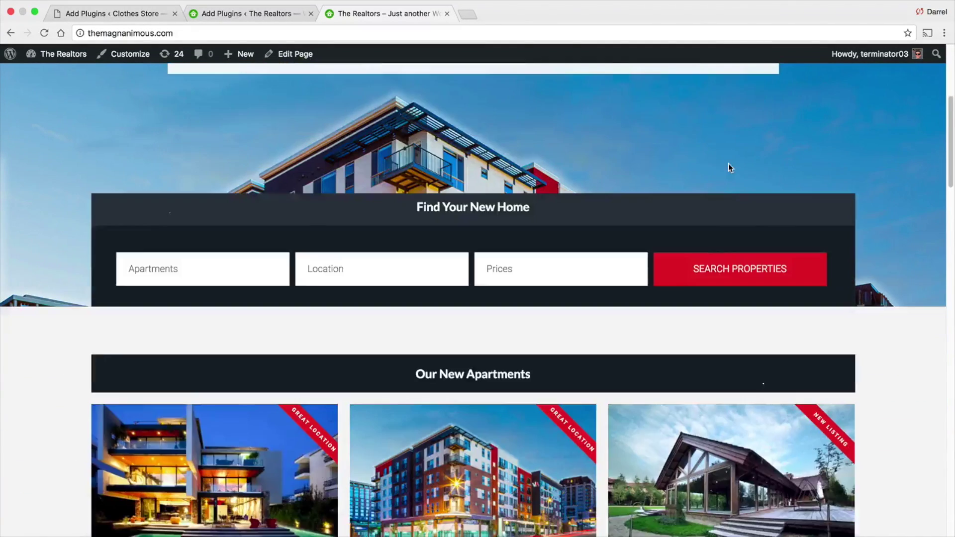
pyautogui.scroll(-3, 729, 168)
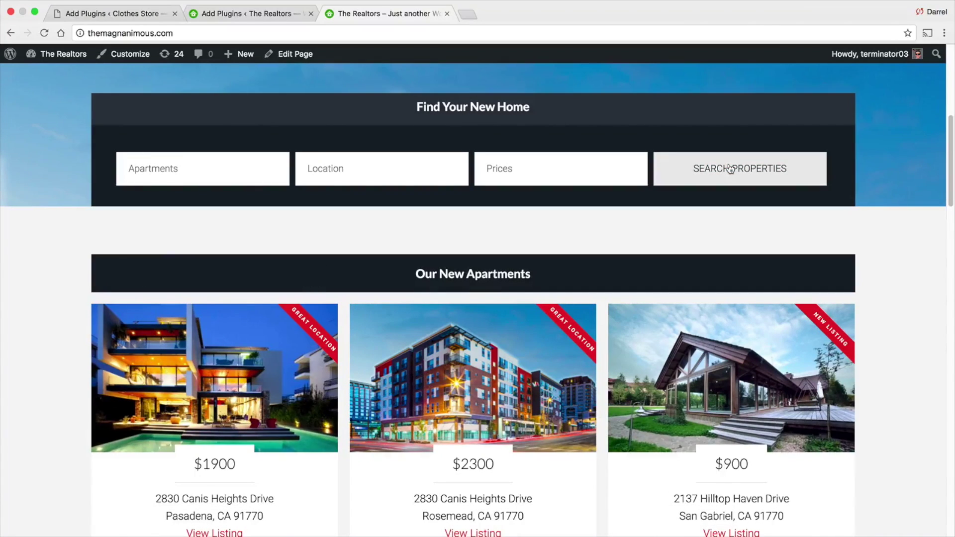
pyautogui.scroll(-8, 728, 167)
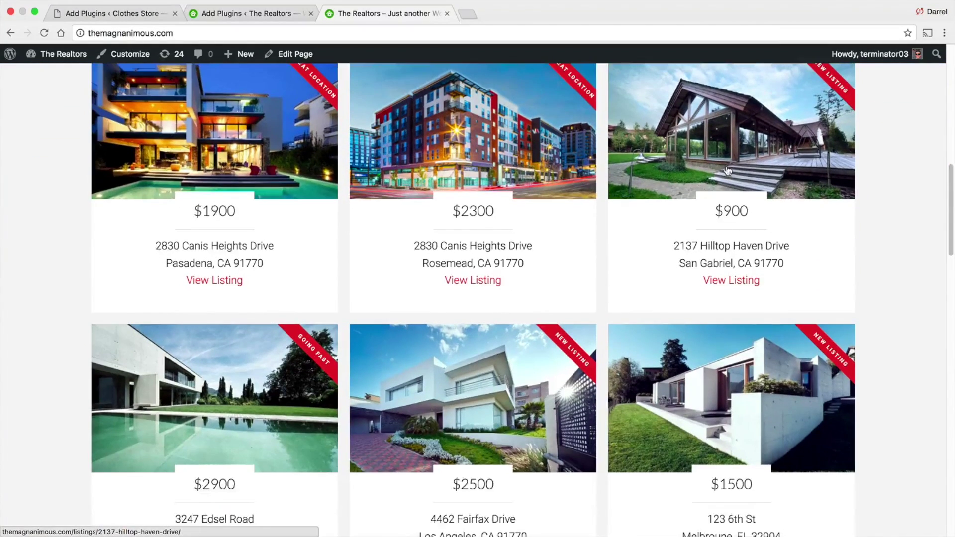
pyautogui.scroll(15, 726, 172)
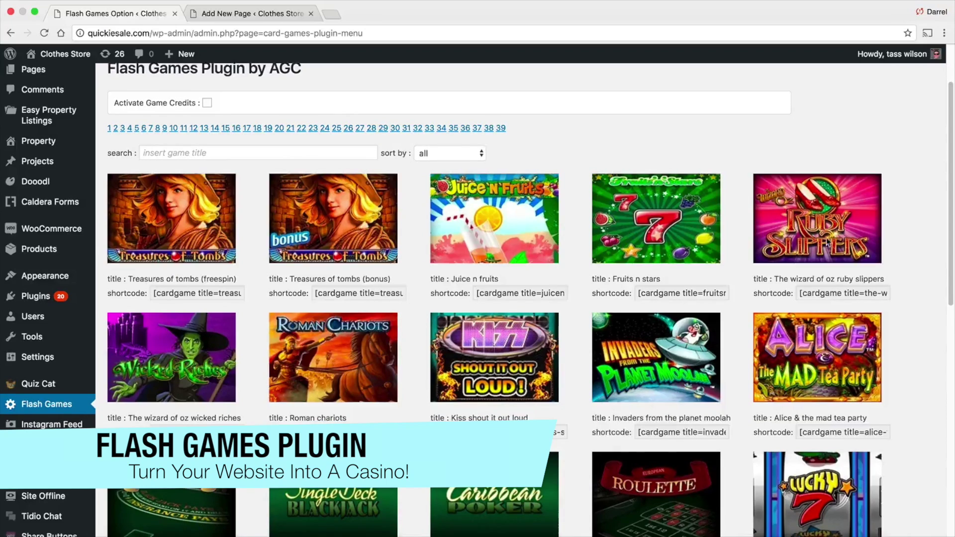
# Find the Mr vegas mobile shortcode in the Flash Games list and bring up its copy menu
pyautogui.scroll(-1, 775, 350)
pyautogui.scroll(-4, 774, 347)
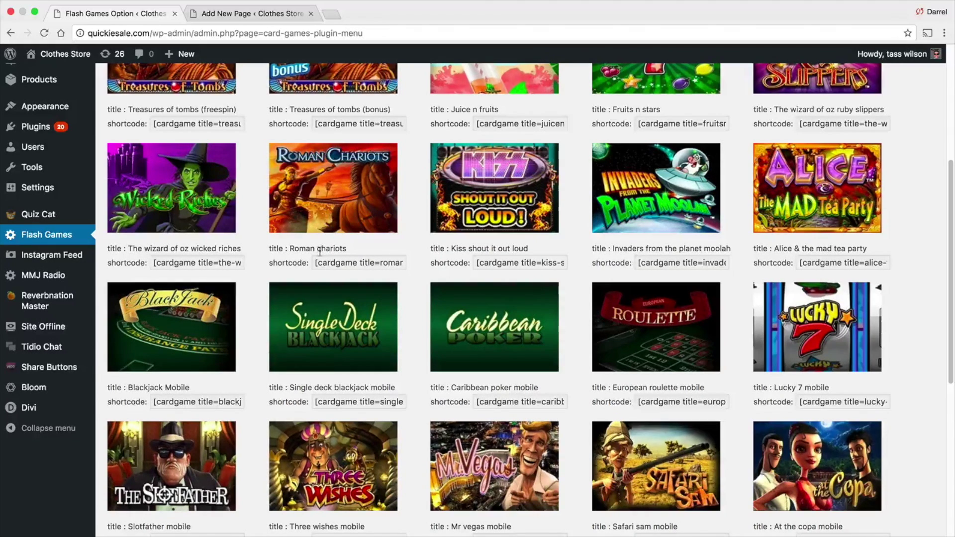
pyautogui.scroll(3, 370, 252)
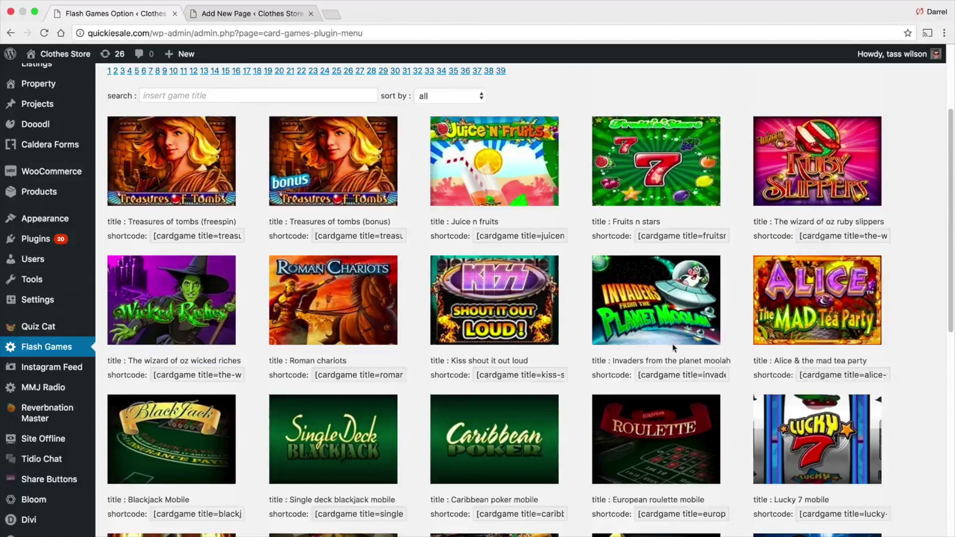
pyautogui.scroll(-5, 674, 351)
pyautogui.scroll(-1, 554, 427)
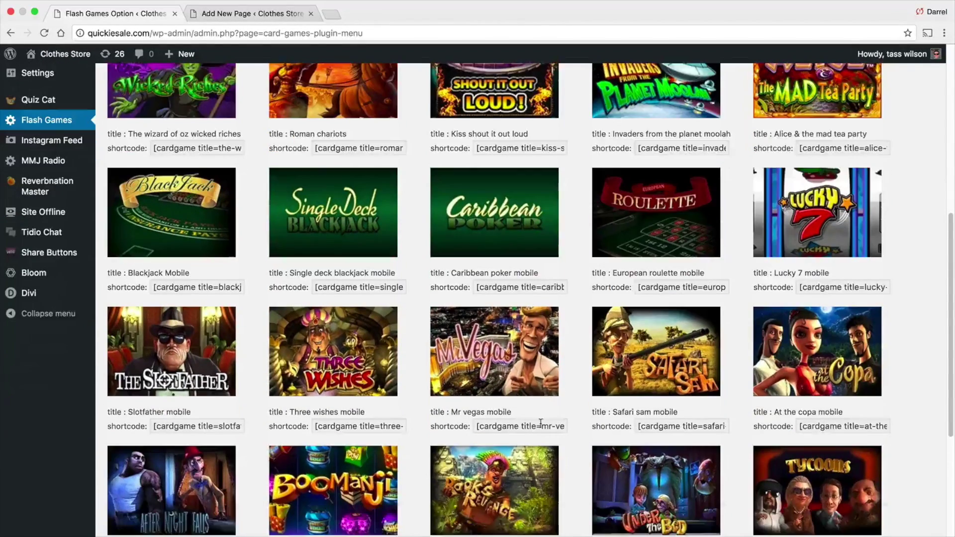
pyautogui.click(523, 427)
pyautogui.rightClick(523, 427)
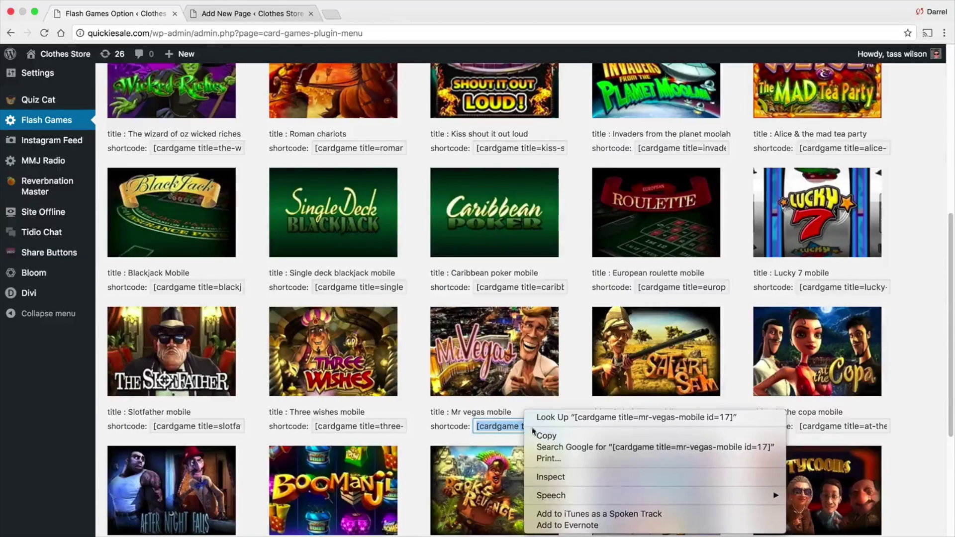
# Copy the Mr vegas shortcode and paste it into a new page titled 'test'
pyautogui.click(542, 434)
pyautogui.click(249, 14)
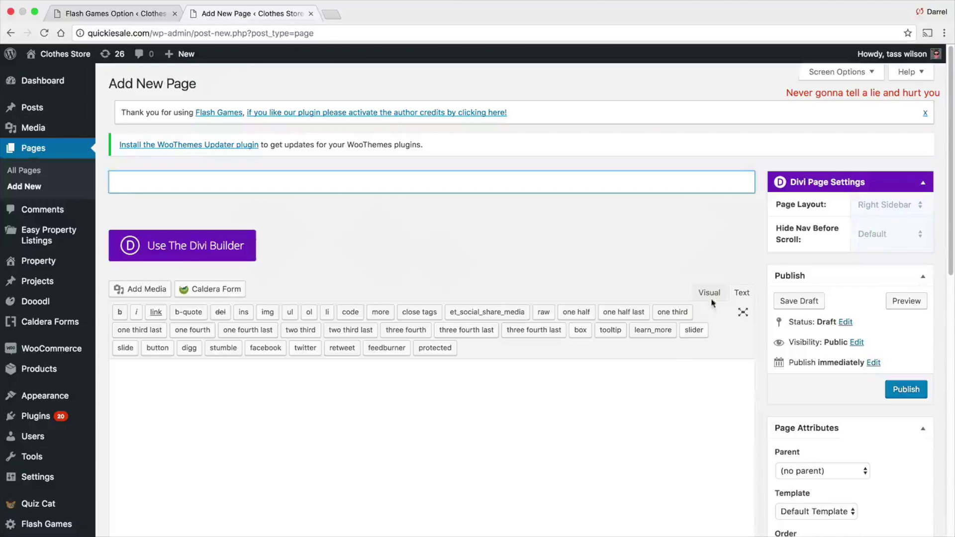
pyautogui.click(539, 189)
pyautogui.write('test')
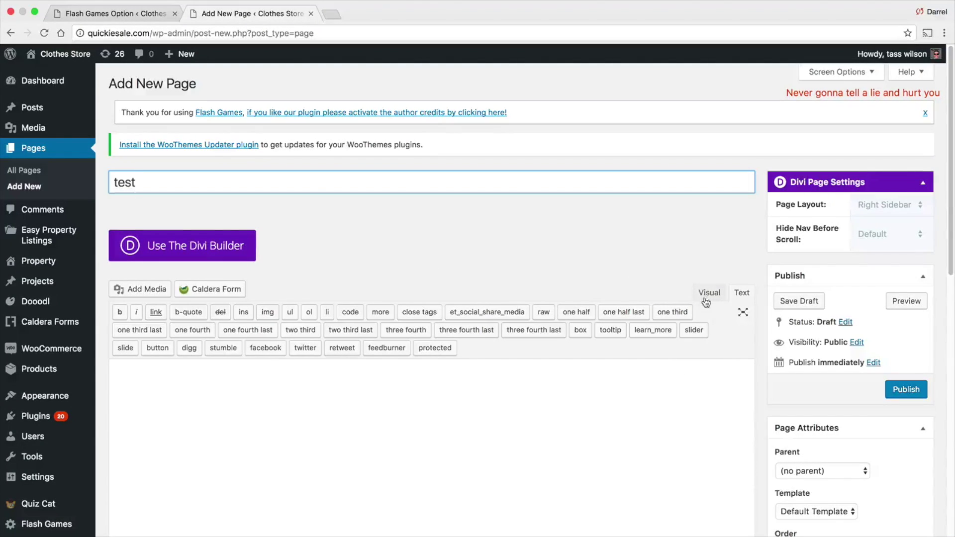
pyautogui.rightClick(230, 393)
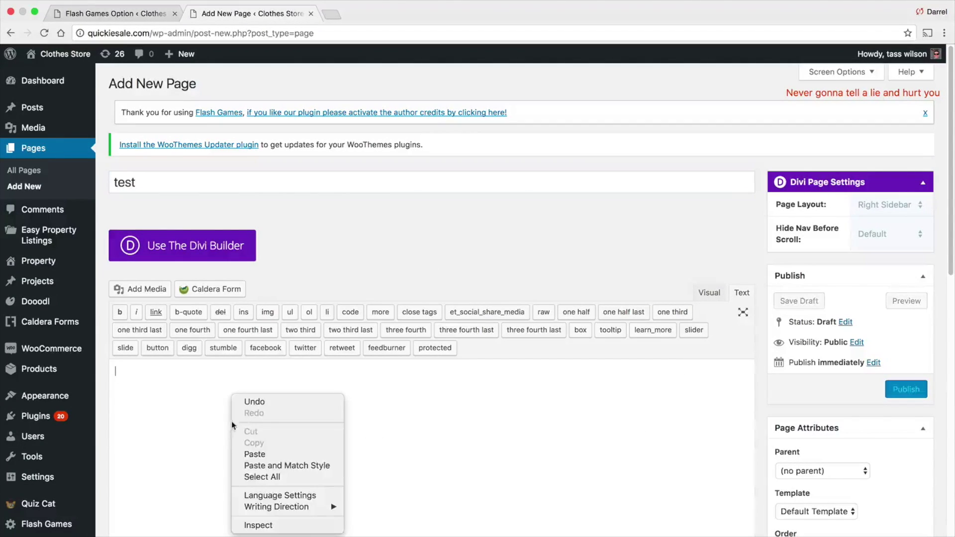
pyautogui.click(256, 453)
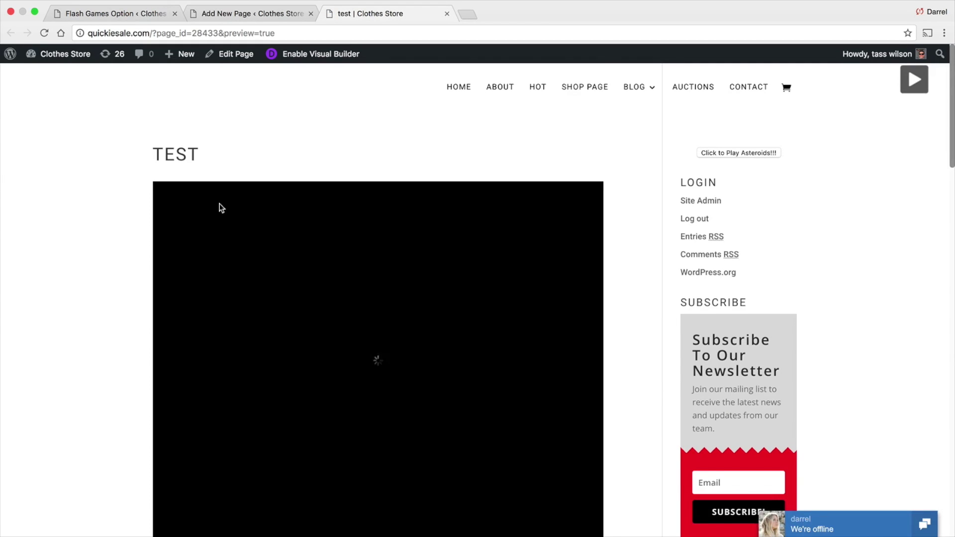
# Skip the video ad, then spin the Mr Vegas reels once normally and twice at max bet
pyautogui.scroll(-1, 138, 203)
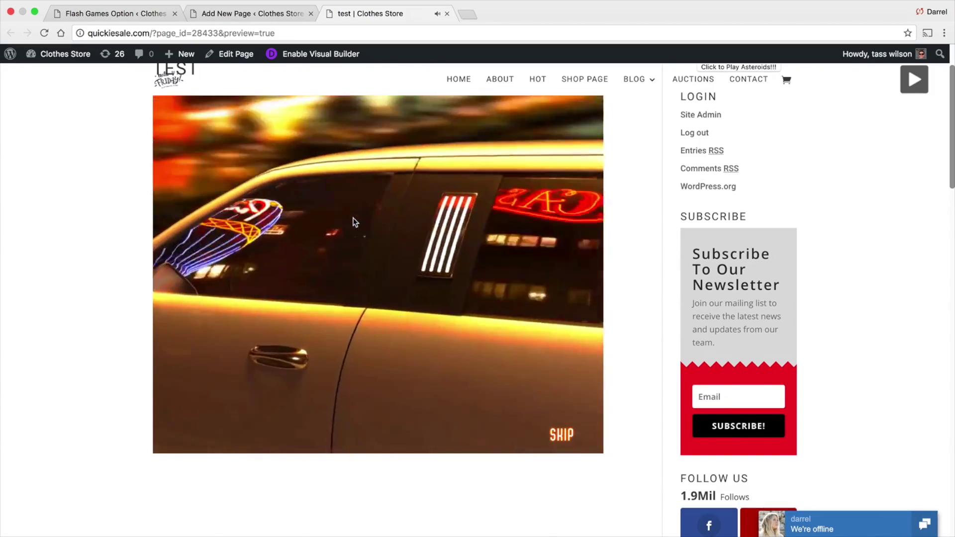
pyautogui.click(564, 432)
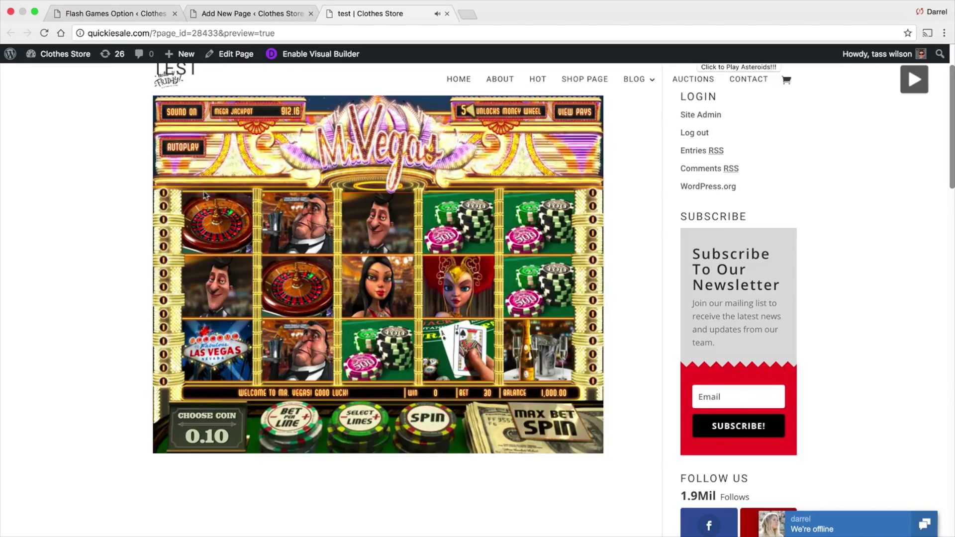
pyautogui.click(461, 419)
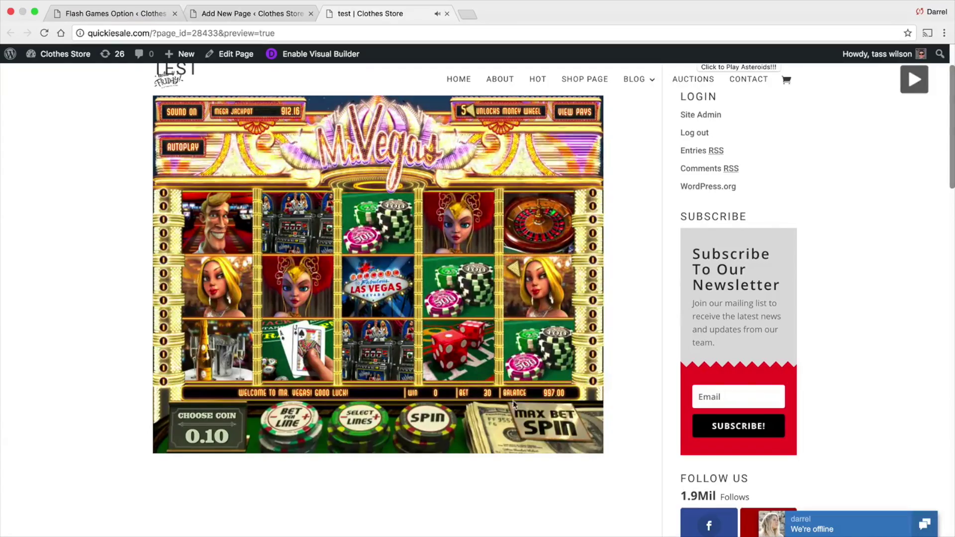
pyautogui.click(551, 412)
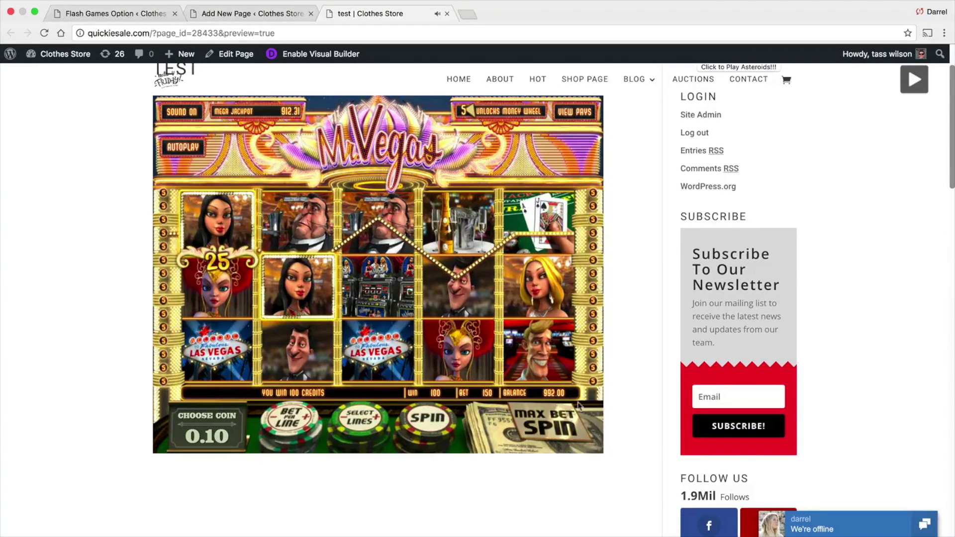
pyautogui.click(553, 414)
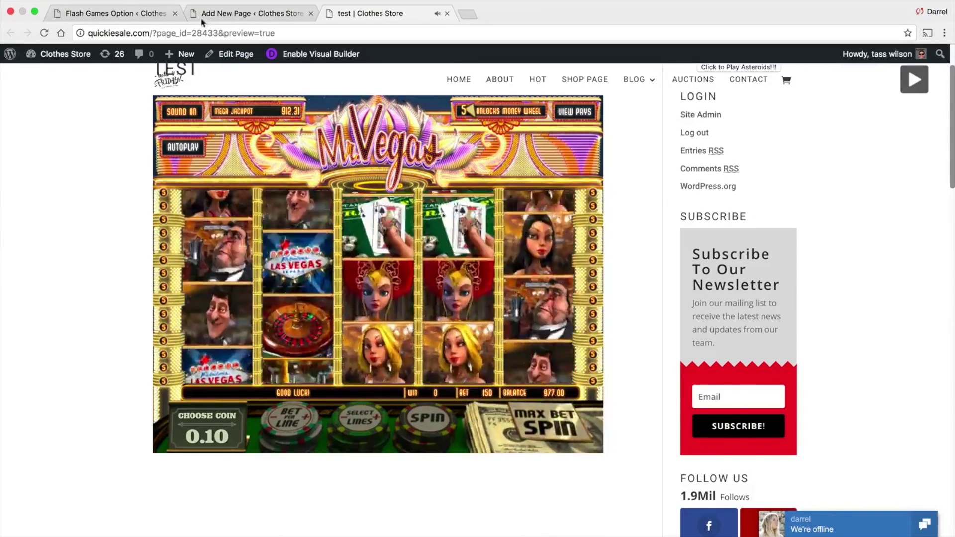
# Copy the Single deck blackjack mobile shortcode from the Flash Games list
pyautogui.click(130, 14)
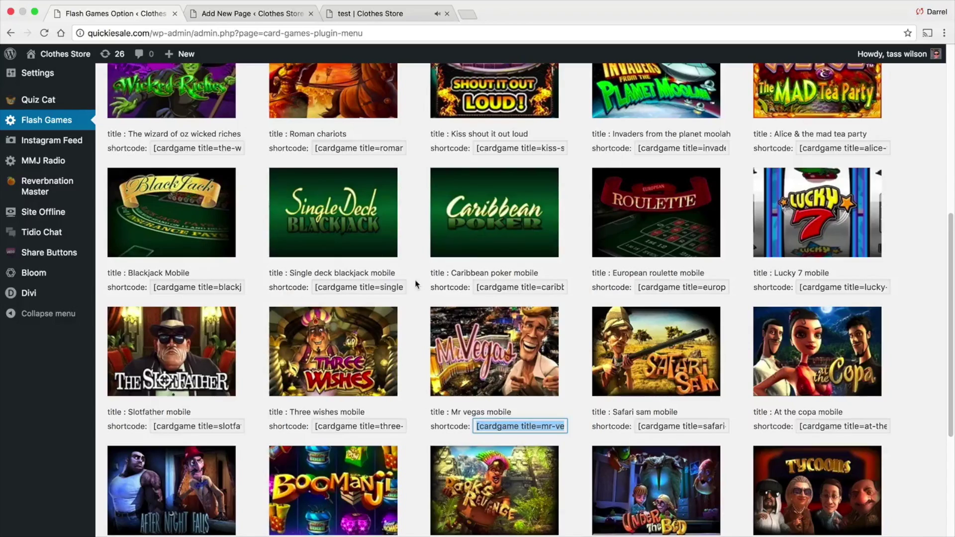
pyautogui.click(380, 287)
pyautogui.rightClick(379, 283)
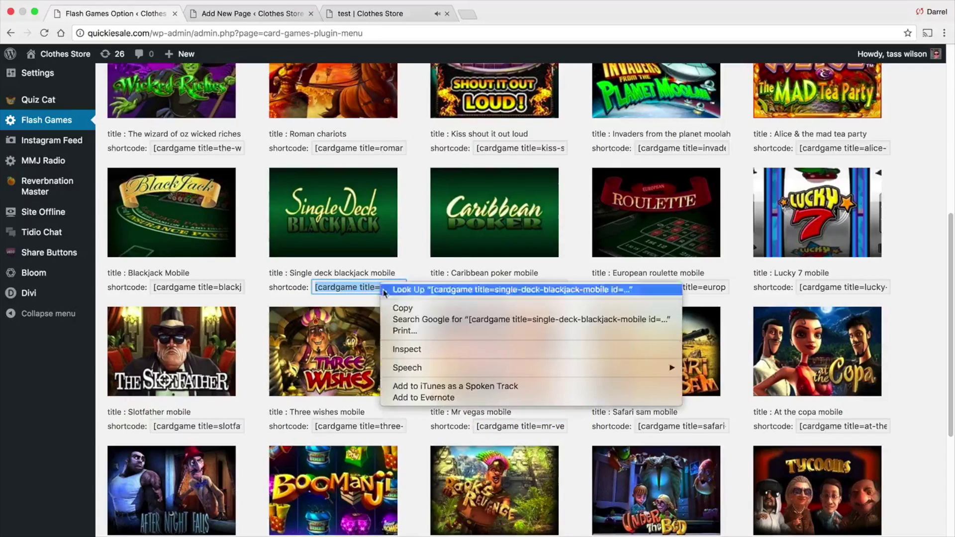
pyautogui.click(398, 309)
# Edit the test page and paste the blackjack shortcode over the Mr vegas line
pyautogui.click(369, 10)
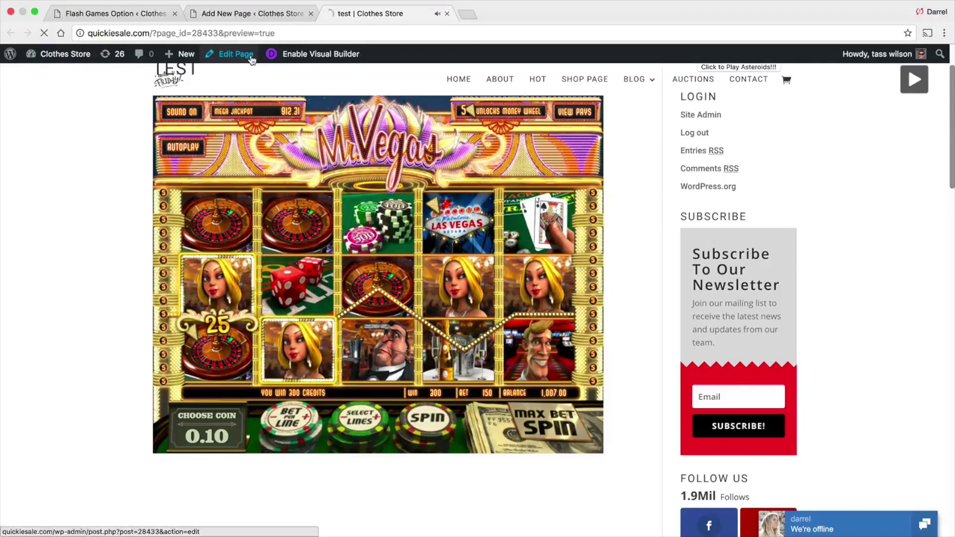
pyautogui.click(251, 56)
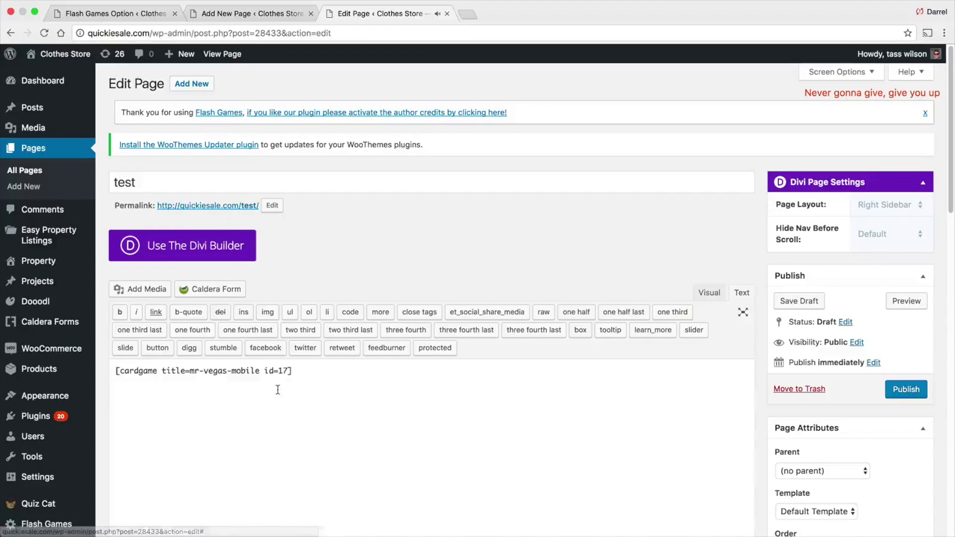
pyautogui.doubleClick(279, 372)
pyautogui.tripleClick(278, 373)
pyautogui.rightClick(229, 374)
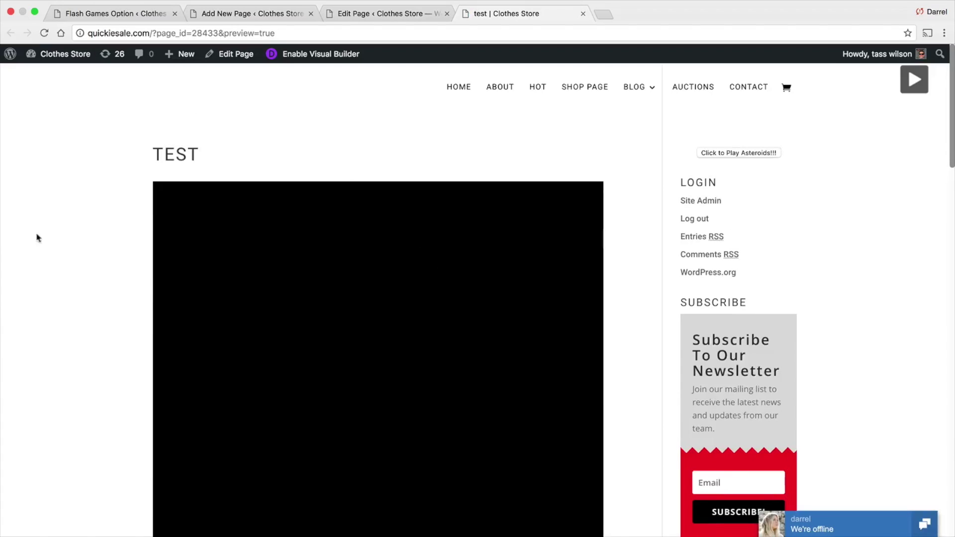
# Bet 100 on the centre, right and left hands, then deal
pyautogui.scroll(-1, 92, 232)
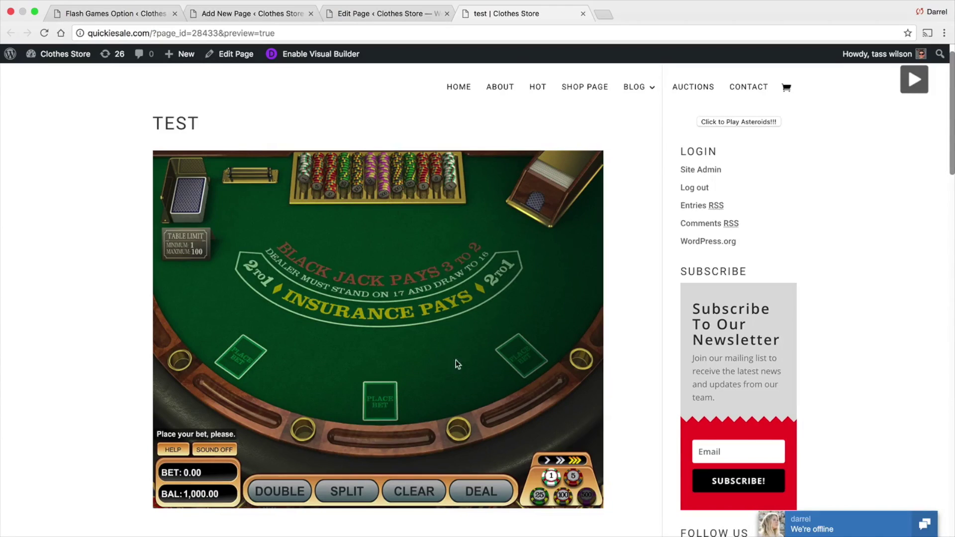
pyautogui.click(563, 496)
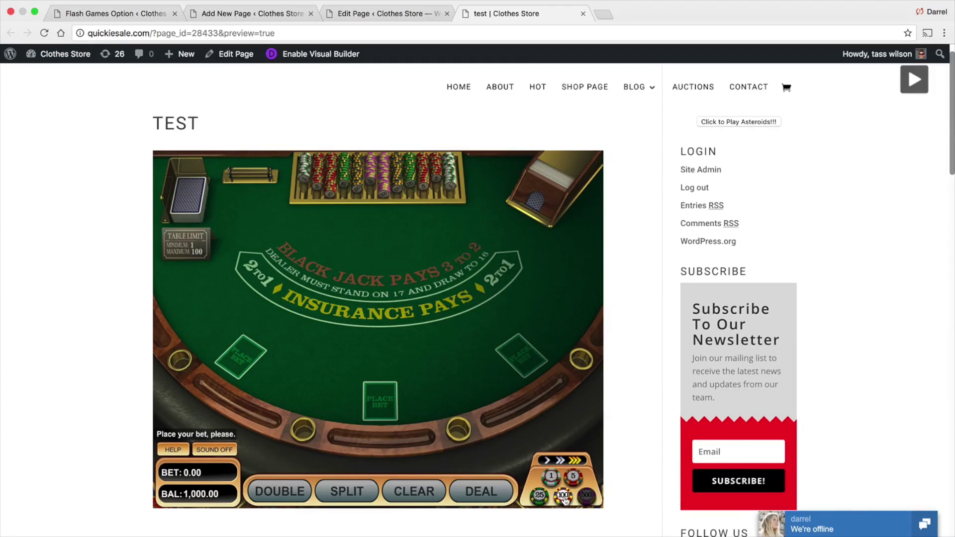
pyautogui.click(379, 398)
pyautogui.click(520, 351)
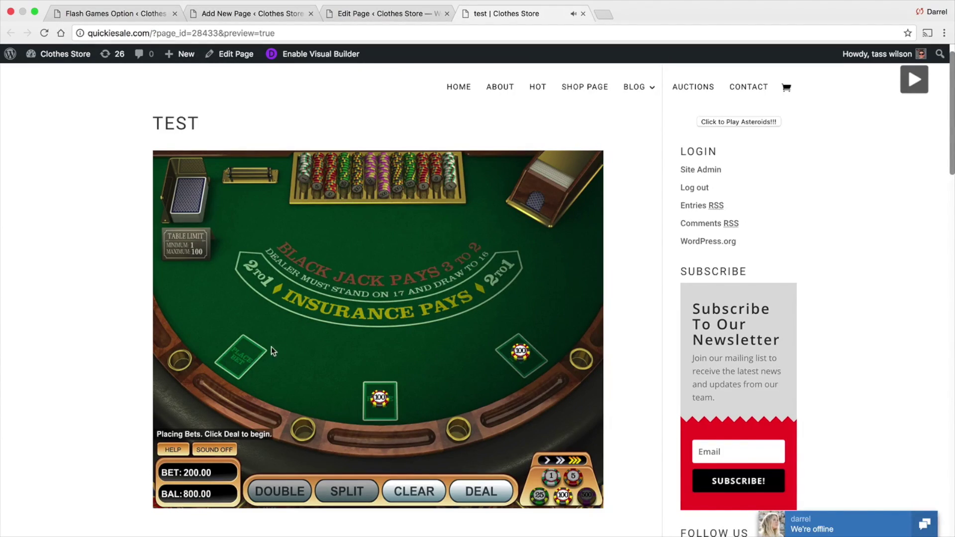
pyautogui.click(240, 352)
pyautogui.click(481, 491)
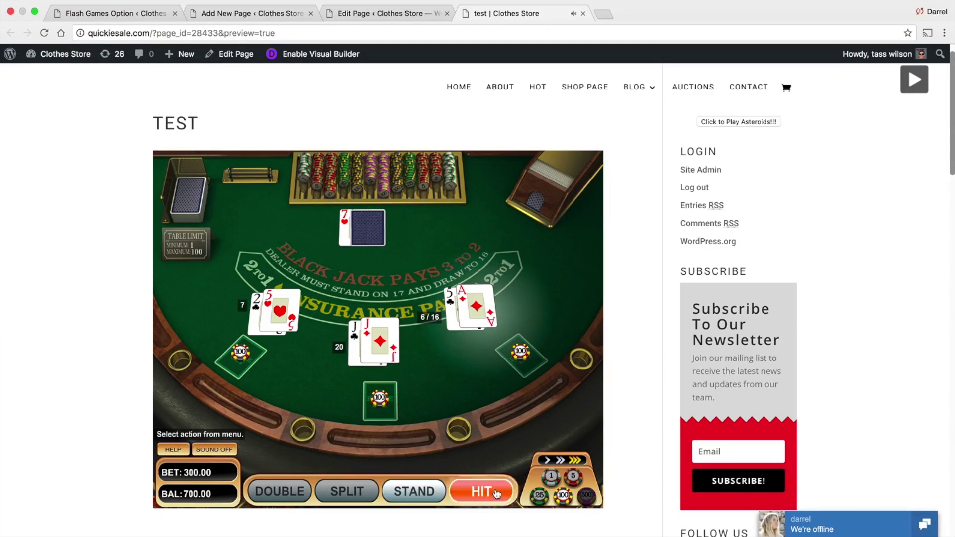
# Hit to 19 and stand, stand on 20, then hit the remaining hands
pyautogui.click(487, 489)
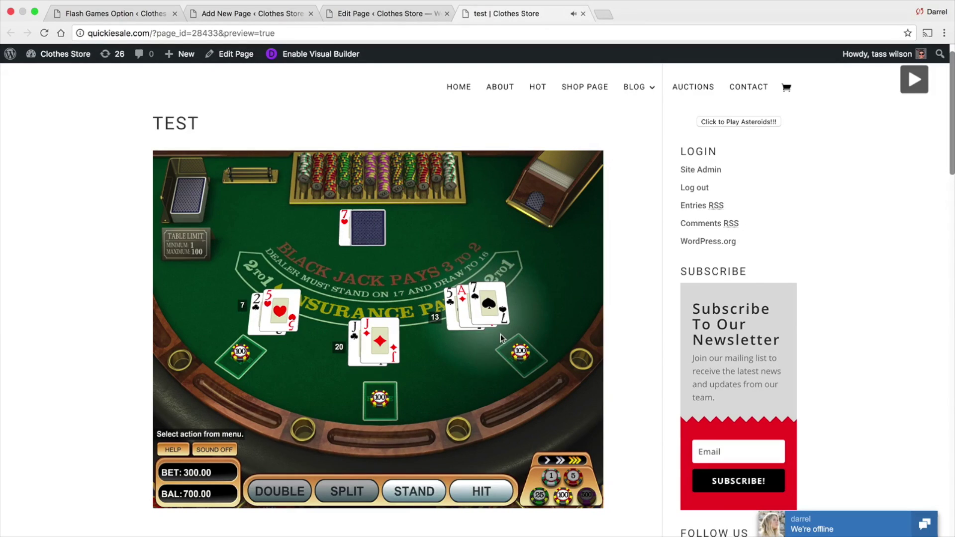
pyautogui.click(482, 491)
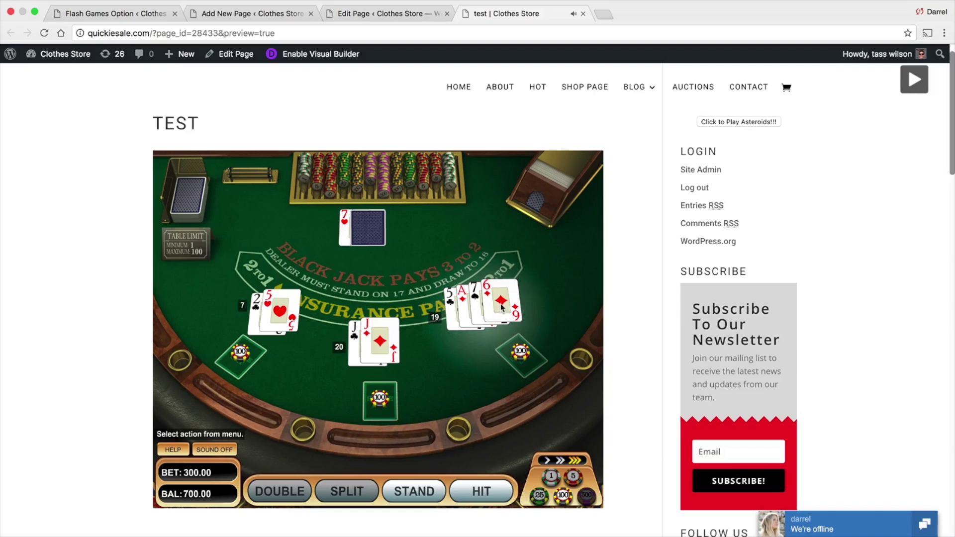
pyautogui.click(425, 494)
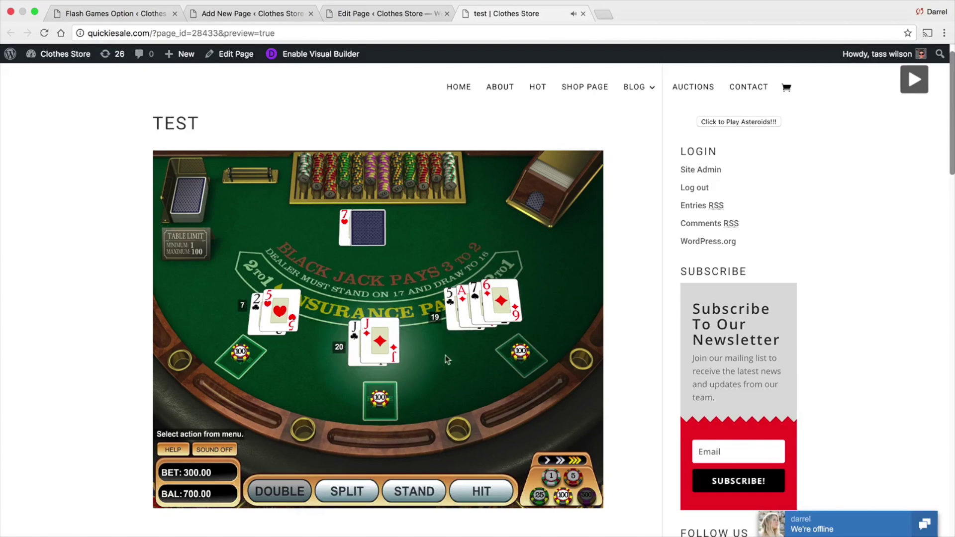
pyautogui.click(414, 491)
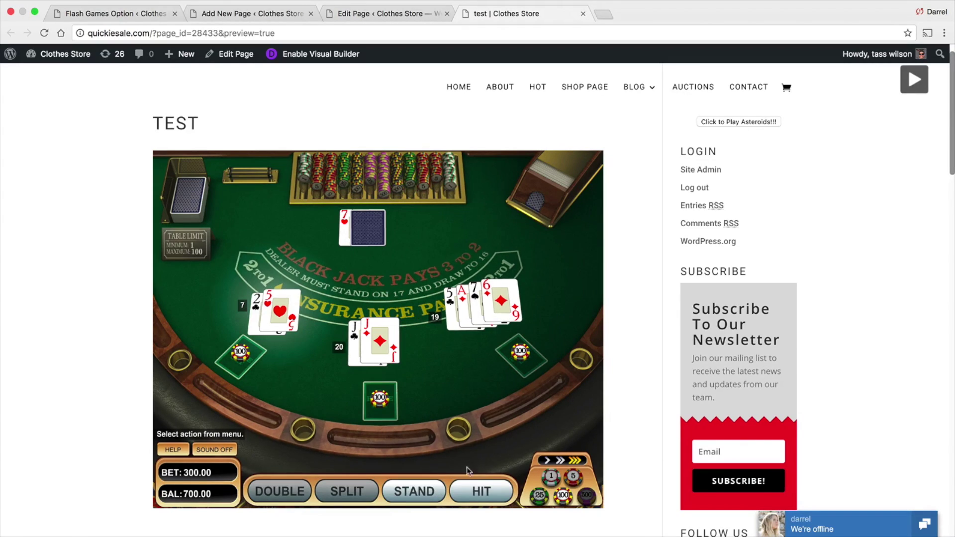
pyautogui.click(485, 489)
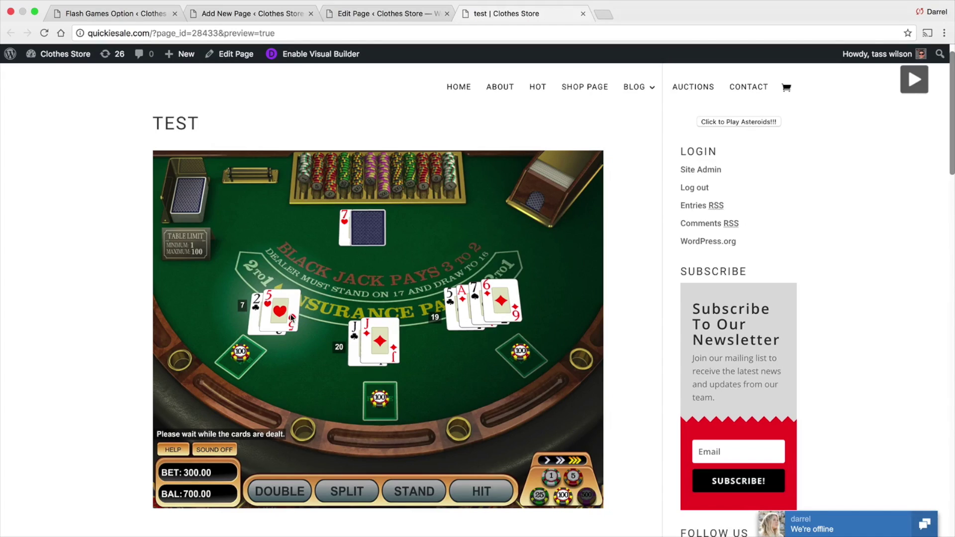
pyautogui.click(486, 491)
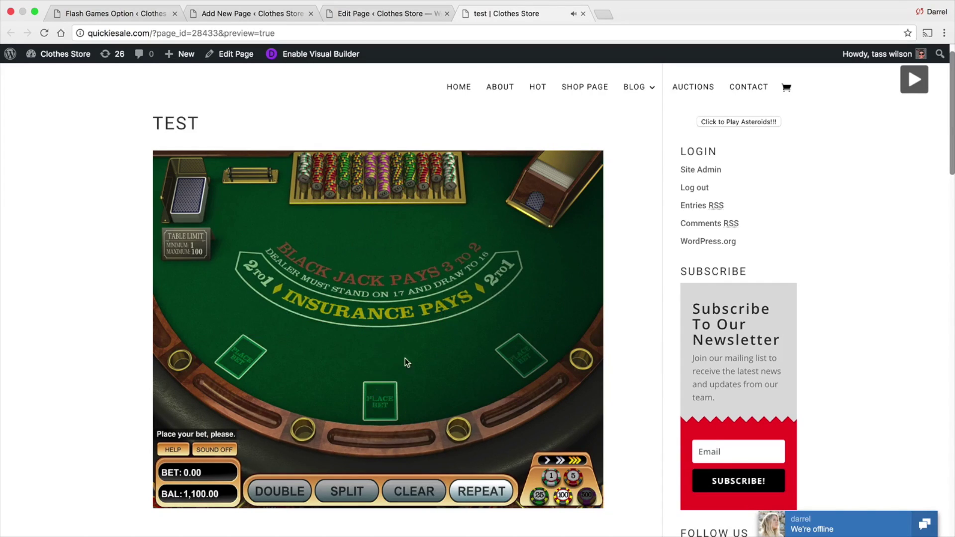
# Bet 100 on the centre hand for a new round, deal, and stand on 17
pyautogui.click(373, 400)
pyautogui.click(385, 409)
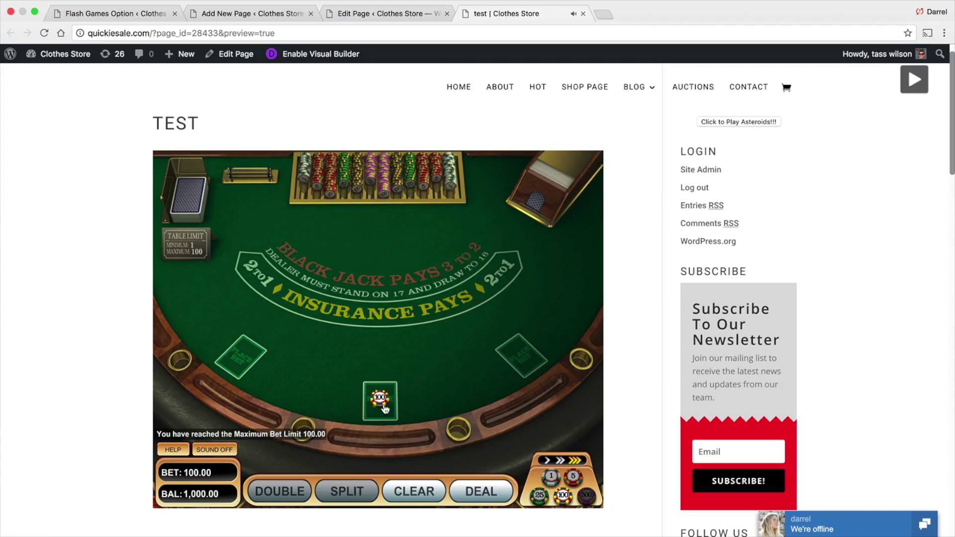
pyautogui.click(485, 489)
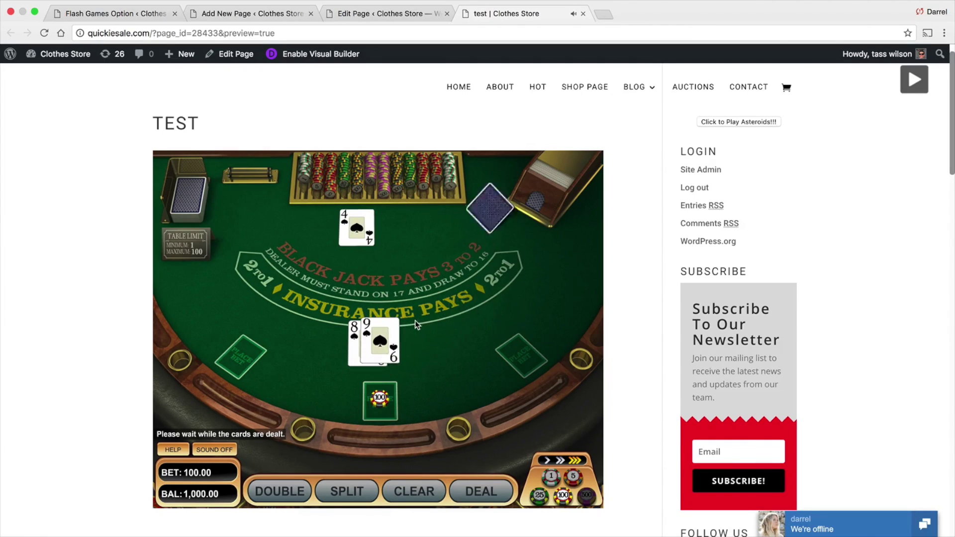
pyautogui.click(431, 488)
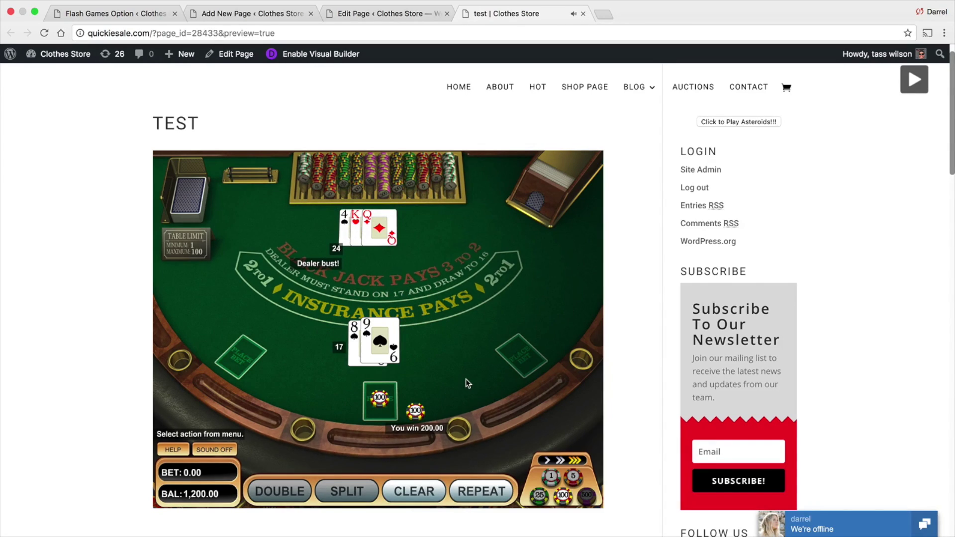
# Return to the Flash Games list and browse it, including page 36 of the games
pyautogui.click(118, 15)
pyautogui.scroll(1, 278, 181)
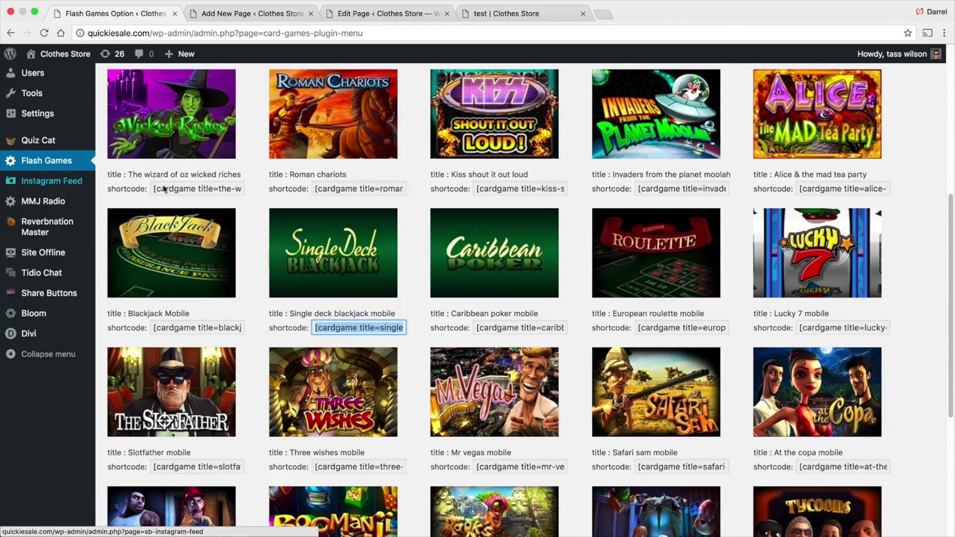
pyautogui.scroll(-1, 240, 313)
pyautogui.scroll(-5, 242, 315)
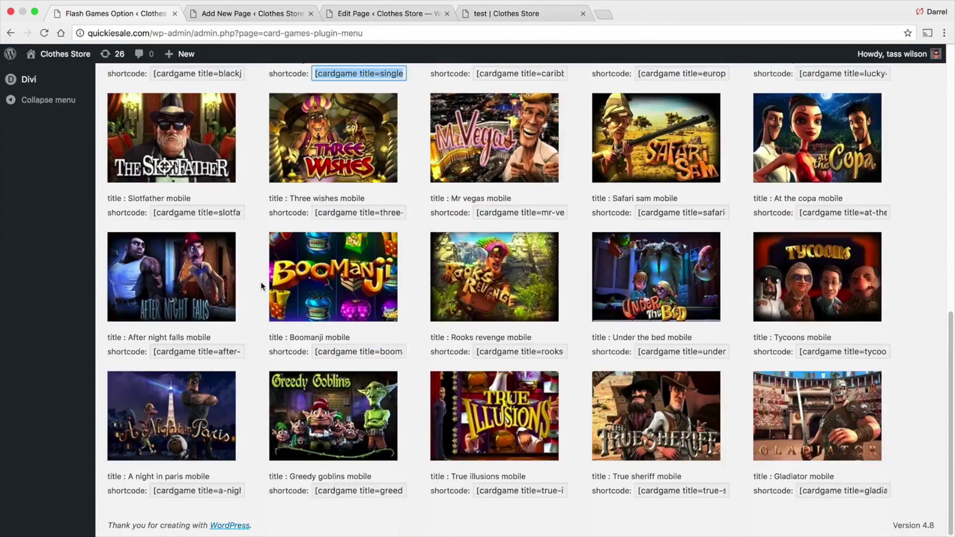
pyautogui.scroll(15, 515, 356)
pyautogui.click(465, 206)
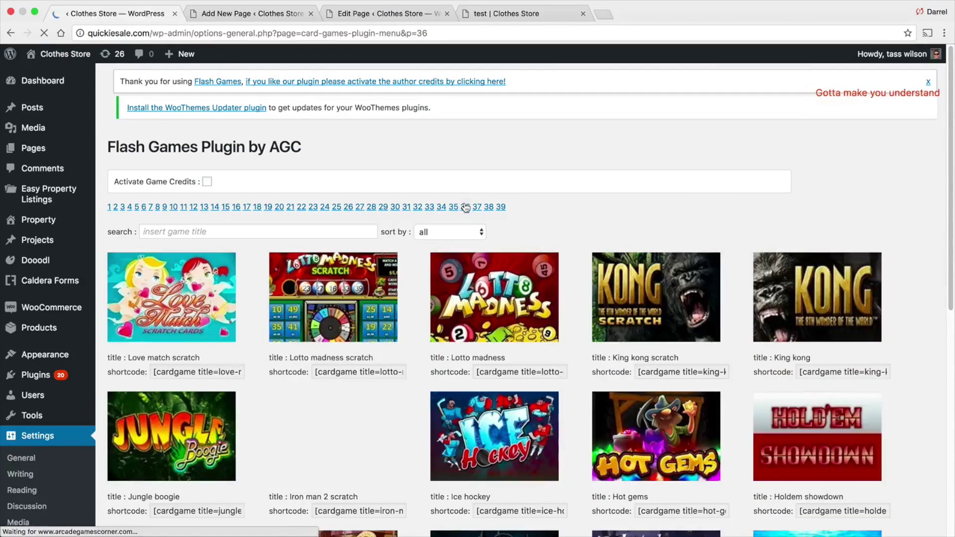
pyautogui.scroll(-4, 464, 202)
pyautogui.scroll(-4, 464, 205)
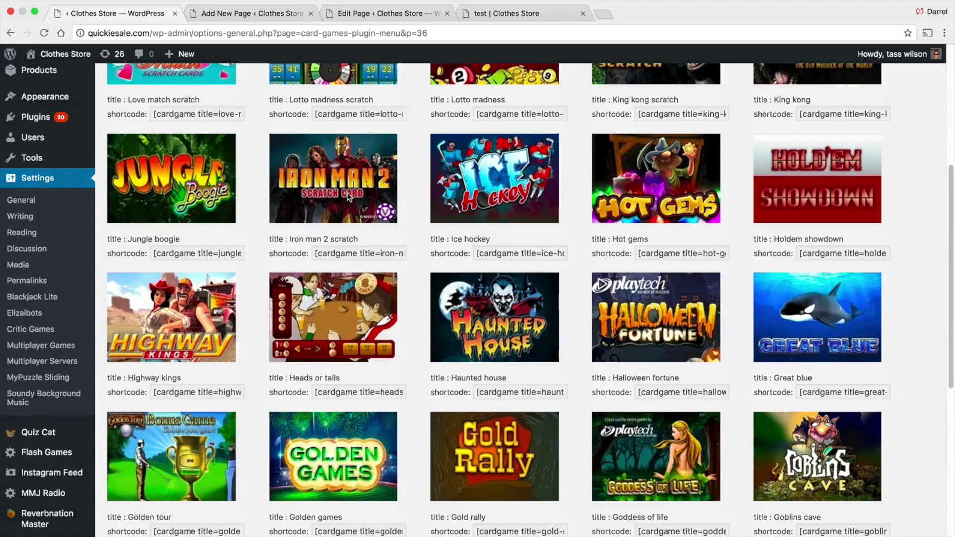
pyautogui.scroll(1, 348, 209)
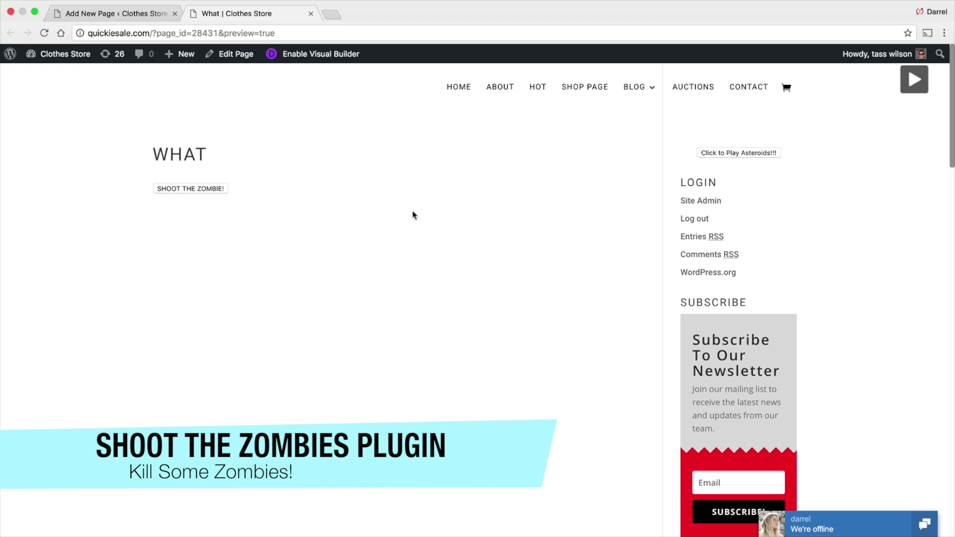
# Start SHOOT THE ZOMBIE!, shoot an approaching zombie, and dismiss the game-over alert
pyautogui.click(220, 190)
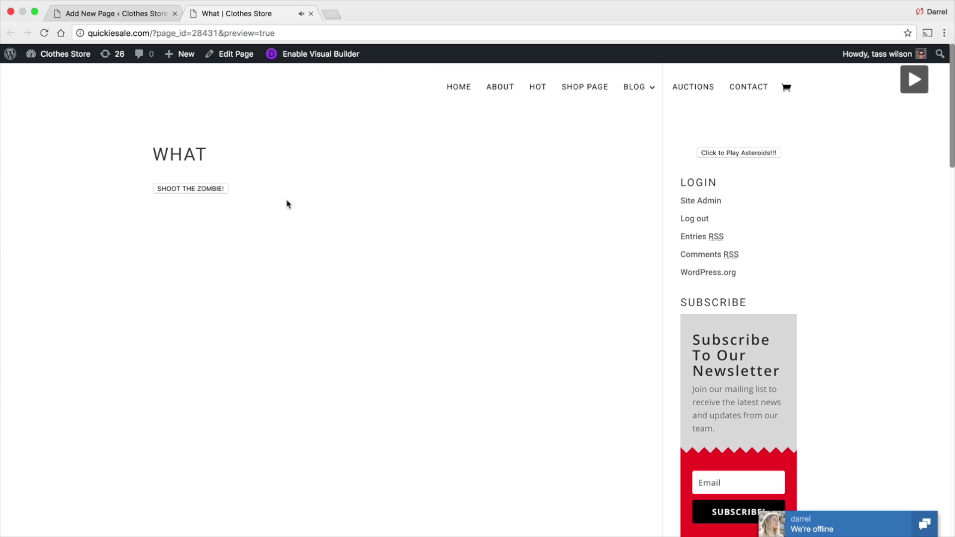
pyautogui.click(223, 190)
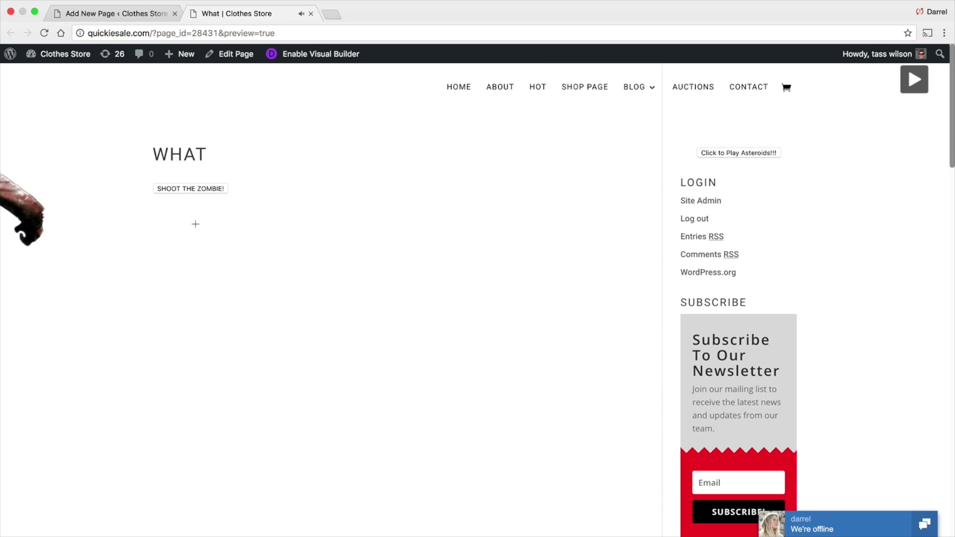
pyautogui.click(131, 205)
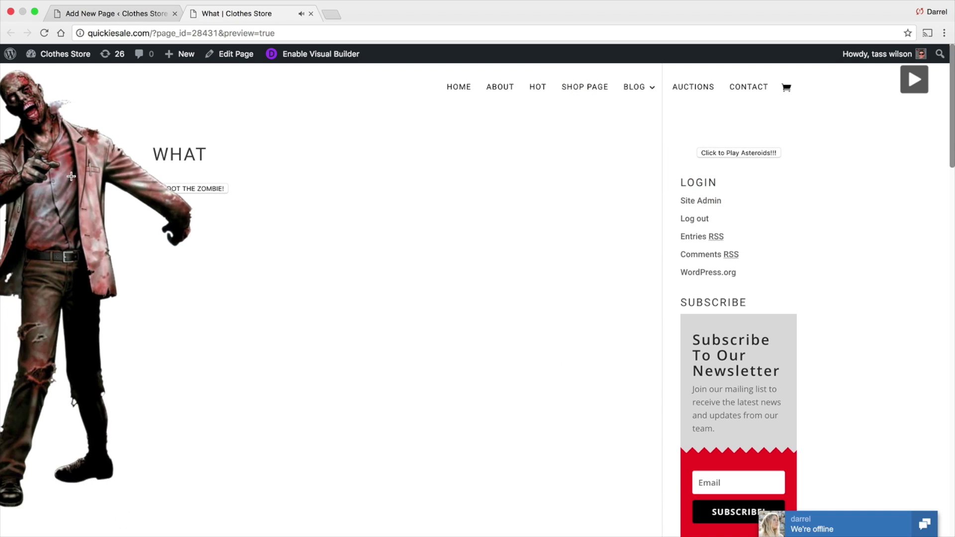
pyautogui.scroll(-10, 912, 154)
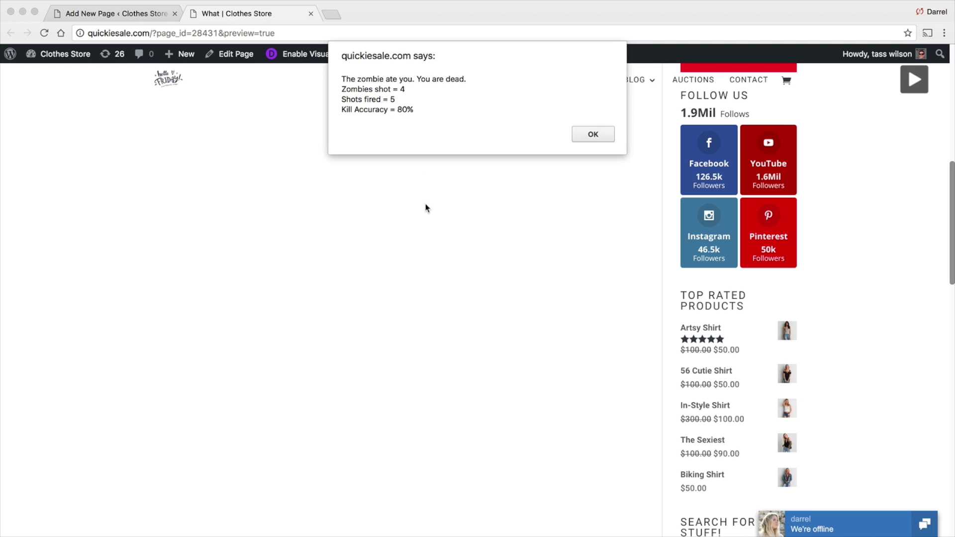
pyautogui.click(591, 133)
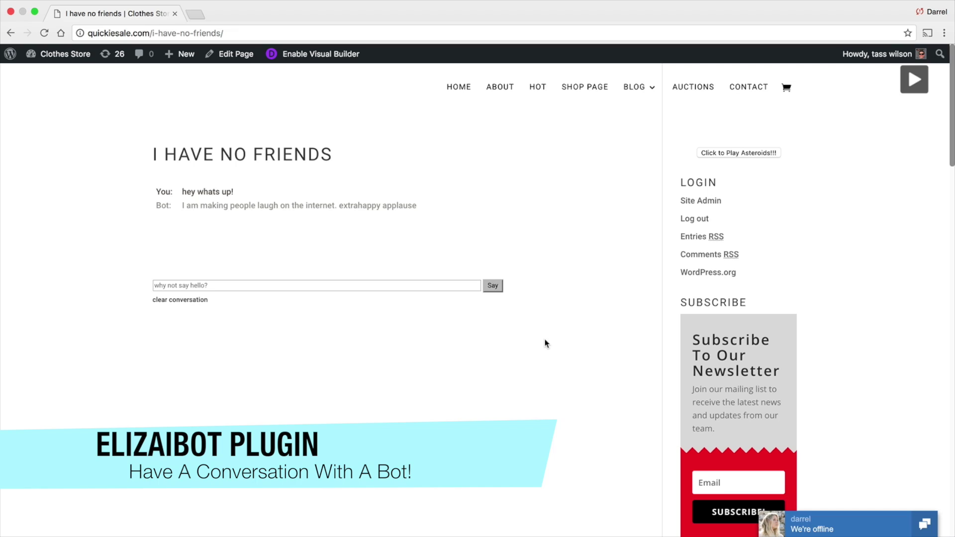
# Ask Elizabot in the chat box what it is doing now
pyautogui.click(376, 285)
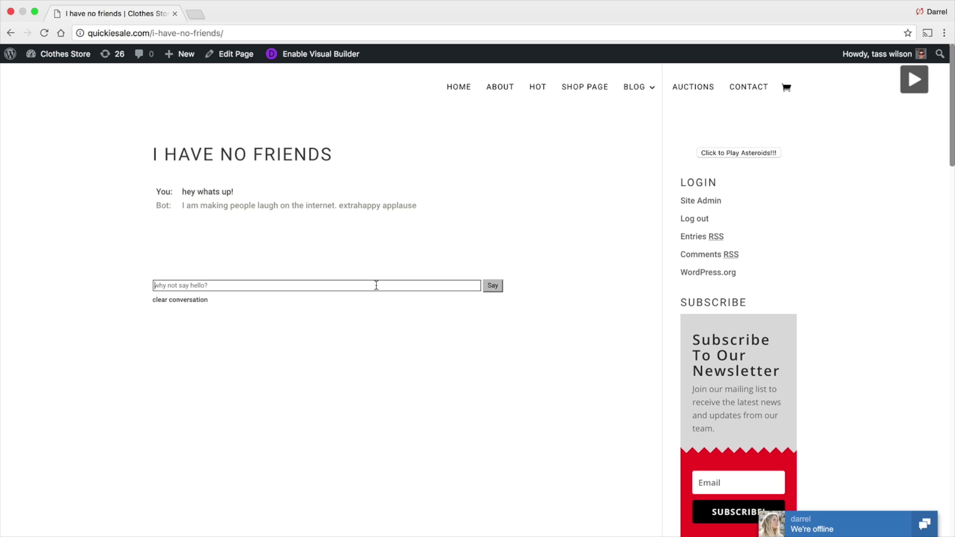
pyautogui.write('wh')
pyautogui.press('BackSpace')
pyautogui.write('t now?')
pyautogui.press('Return')
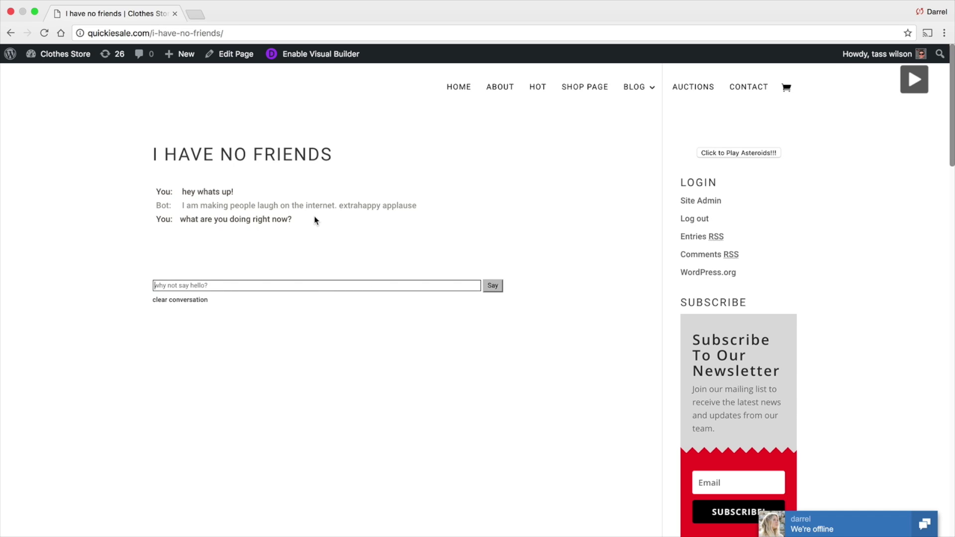
# Highlight the bot's replies, including its 'At this moment' answer, then deselect them
pyautogui.click(182, 208)
pyautogui.moveTo(182, 207); pyautogui.dragTo(348, 207)
pyautogui.moveTo(229, 231); pyautogui.dragTo(364, 232)
pyautogui.click(368, 231)
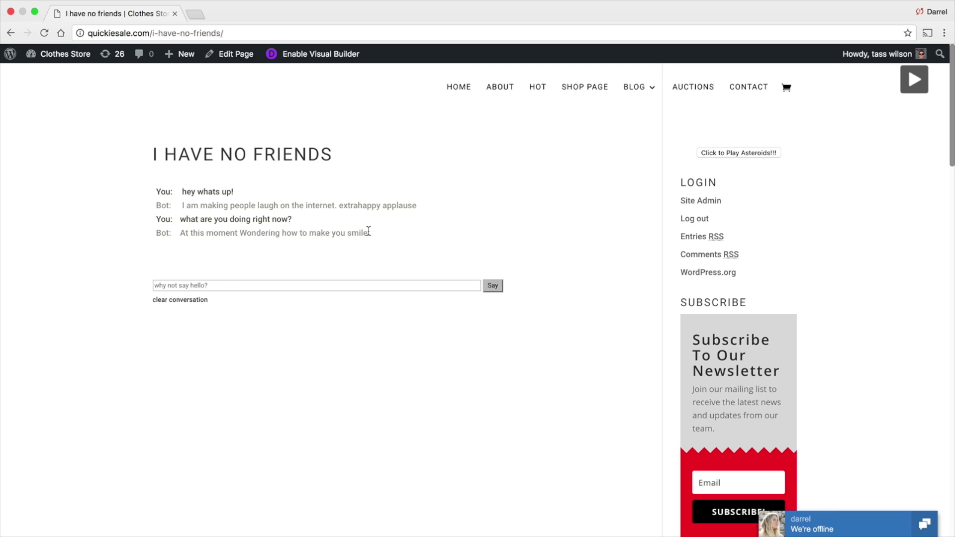
# Send the bot the question 'do you have a girl friend?'
pyautogui.click(364, 285)
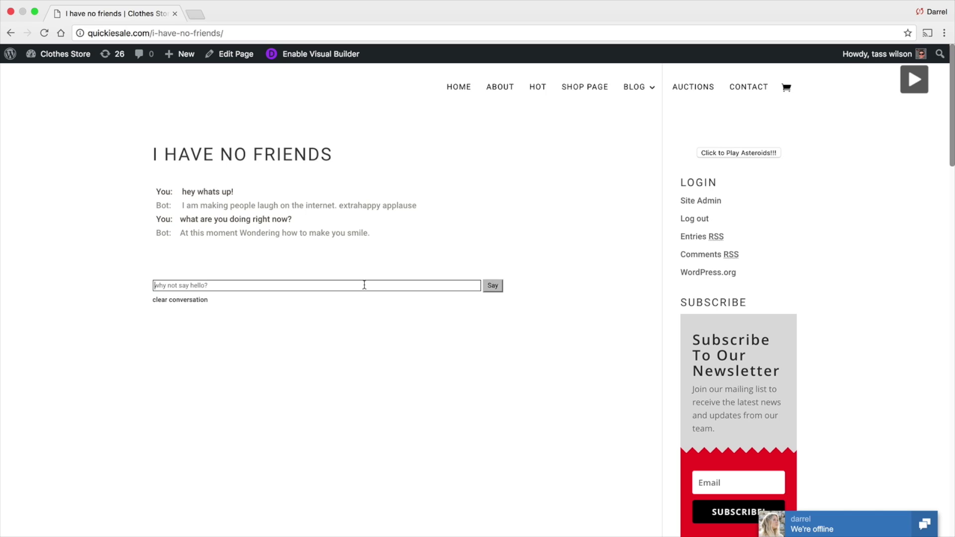
pyautogui.write('do you have a girl friend?')
pyautogui.press('Return')
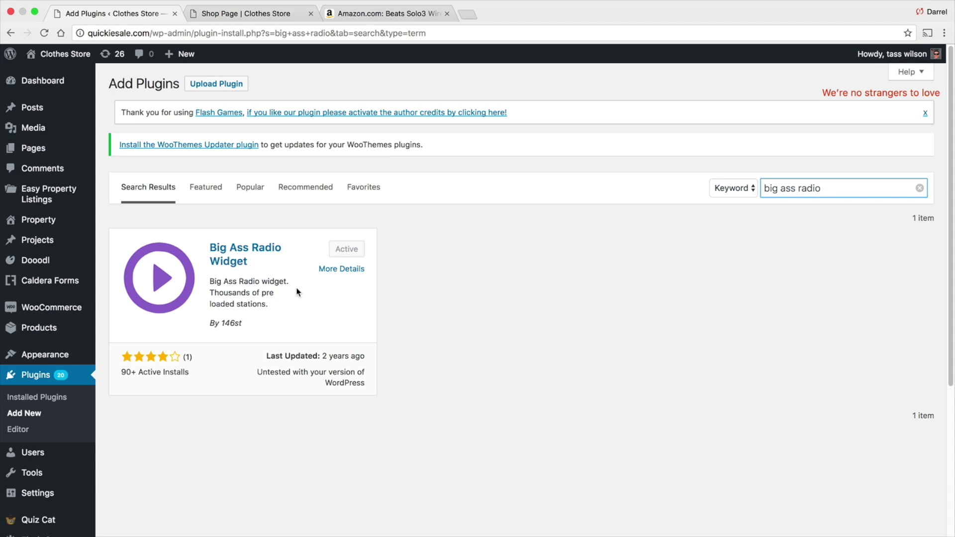
# Go to the Shop Page and scroll down to the sidebar radio widget
pyautogui.click(246, 13)
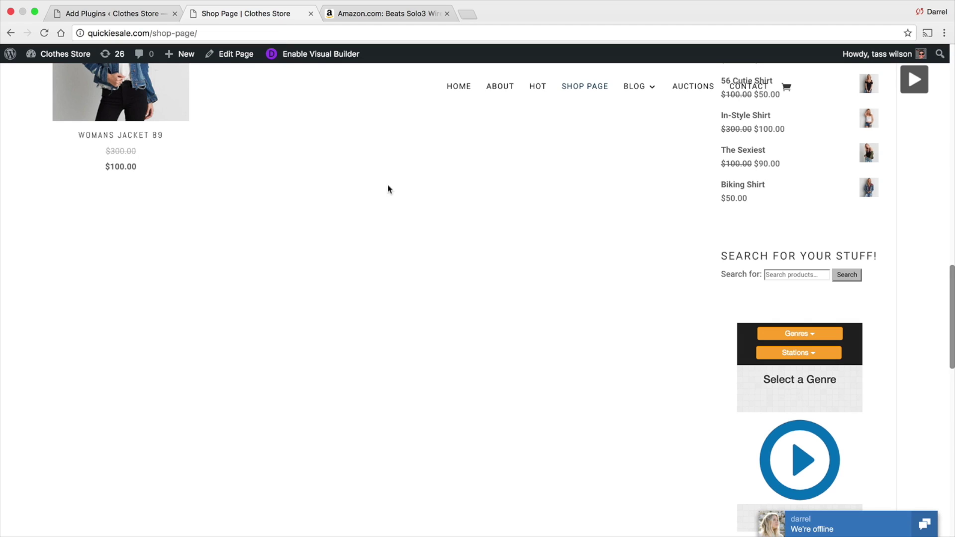
pyautogui.scroll(15, 649, 292)
pyautogui.scroll(-5, 674, 323)
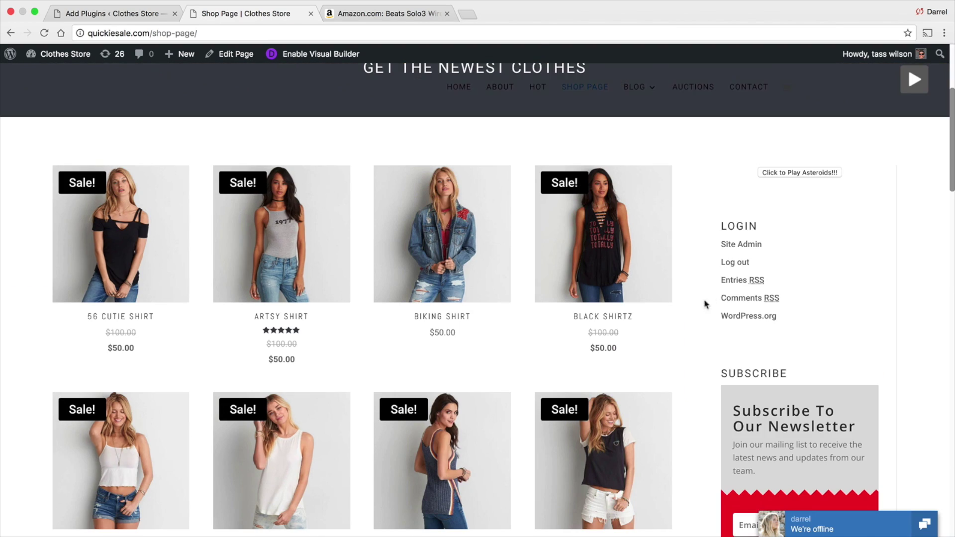
pyautogui.scroll(-16, 754, 264)
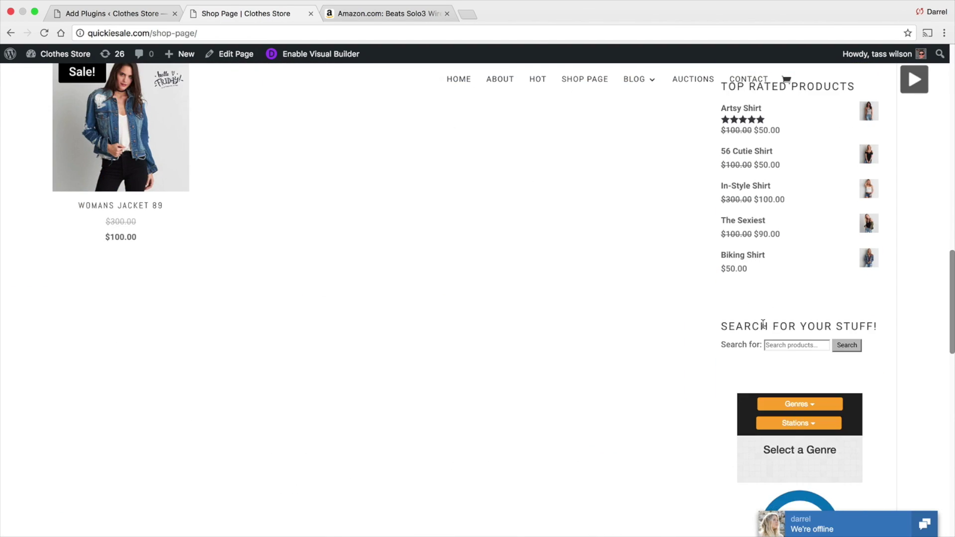
pyautogui.scroll(-1, 762, 324)
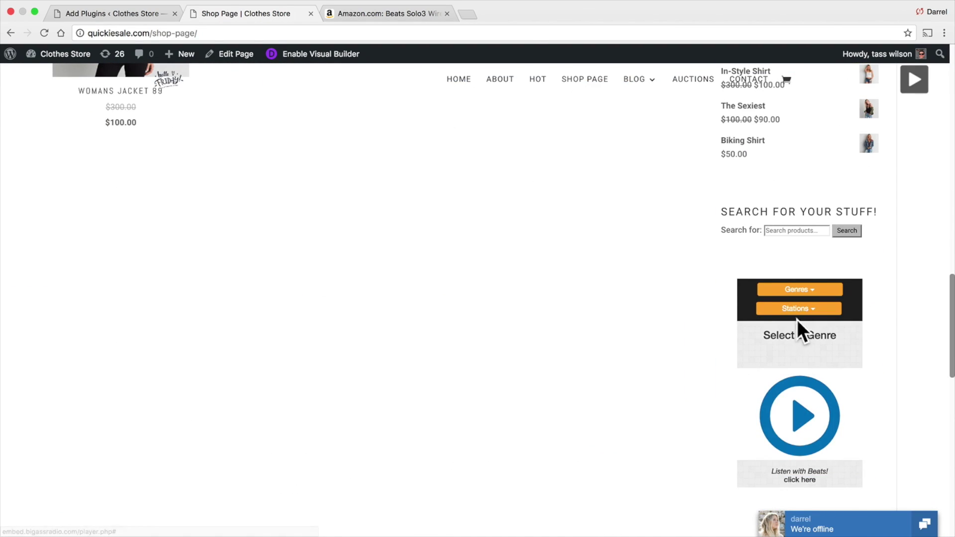
# Pick a genre and play the Aazo Radio Top 300 Rb Songs station
pyautogui.click(816, 293)
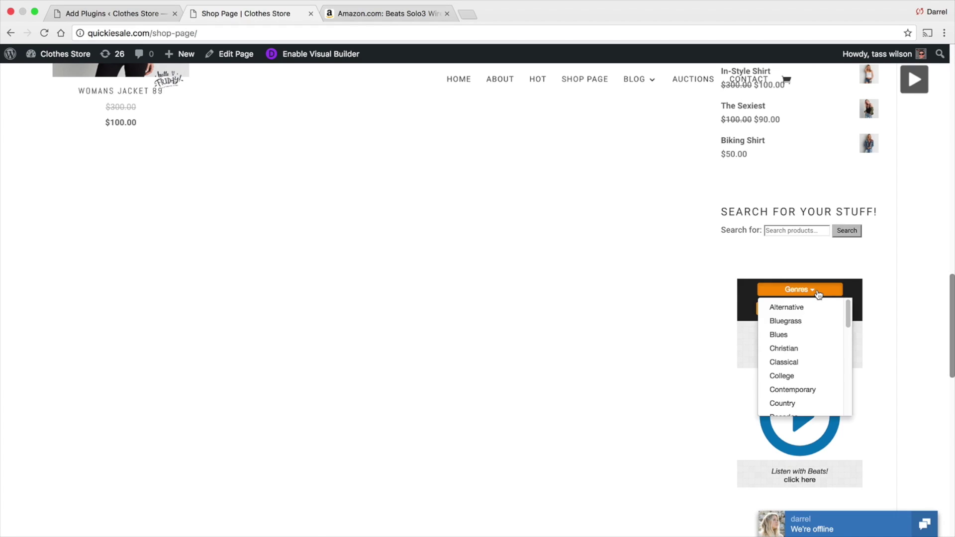
pyautogui.moveTo(848, 314)
pyautogui.mouseDown()
pyautogui.moveTo(848, 407)
pyautogui.moveTo(846, 311)
pyautogui.mouseUp()
pyautogui.click(816, 312)
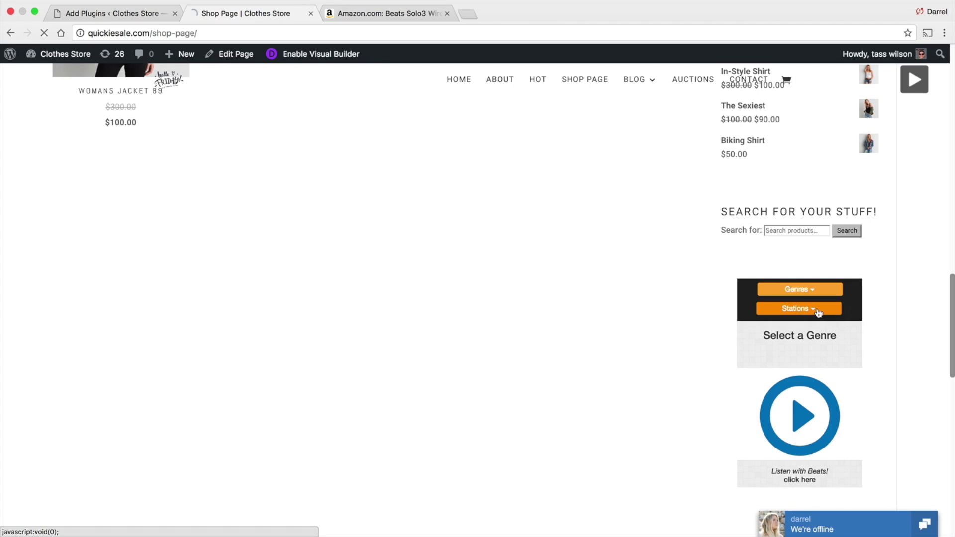
pyautogui.click(819, 310)
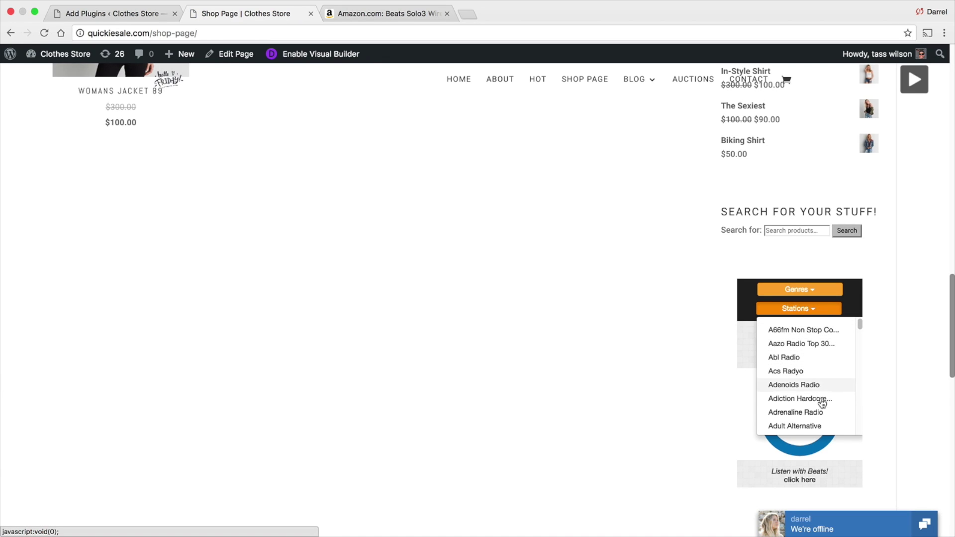
pyautogui.scroll(-15, 820, 412)
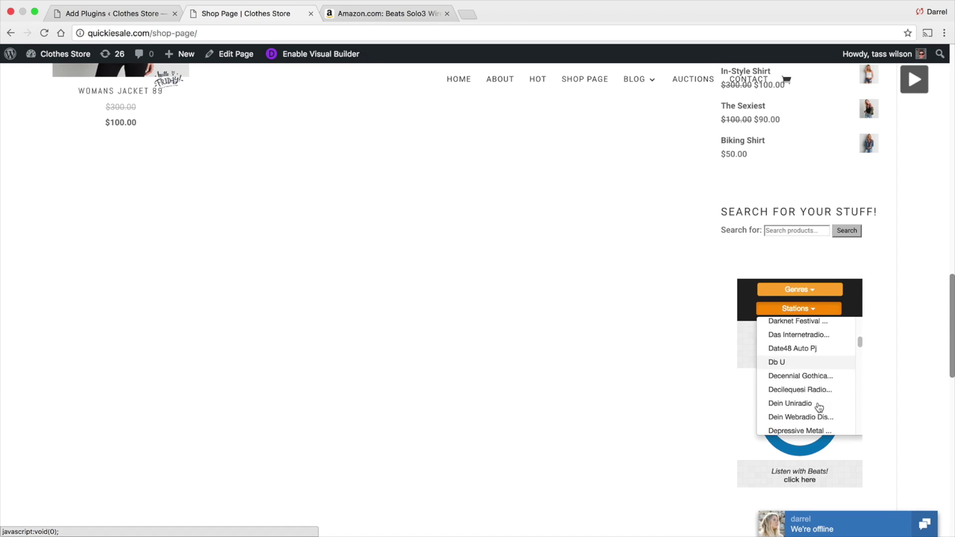
pyautogui.scroll(15, 819, 407)
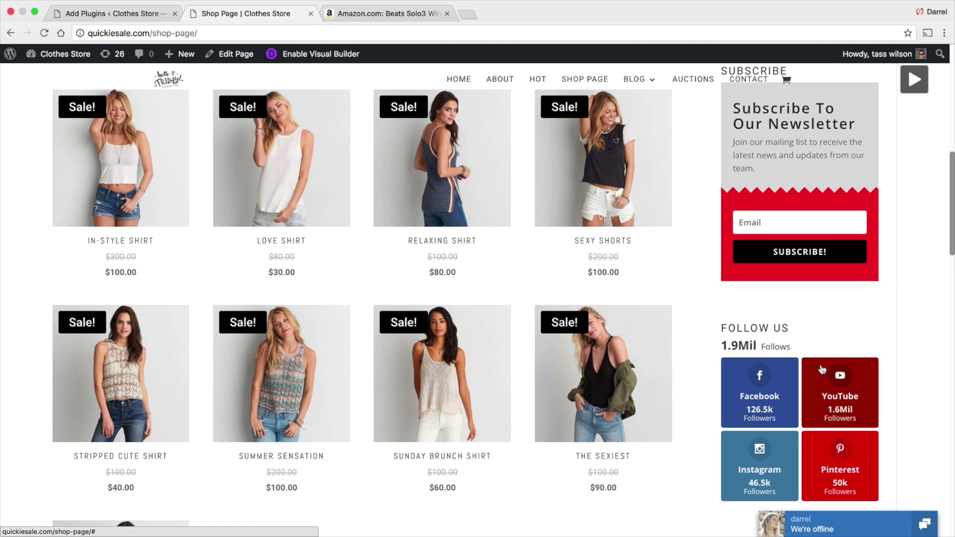
pyautogui.scroll(-5, 890, 317)
pyautogui.scroll(-6, 889, 317)
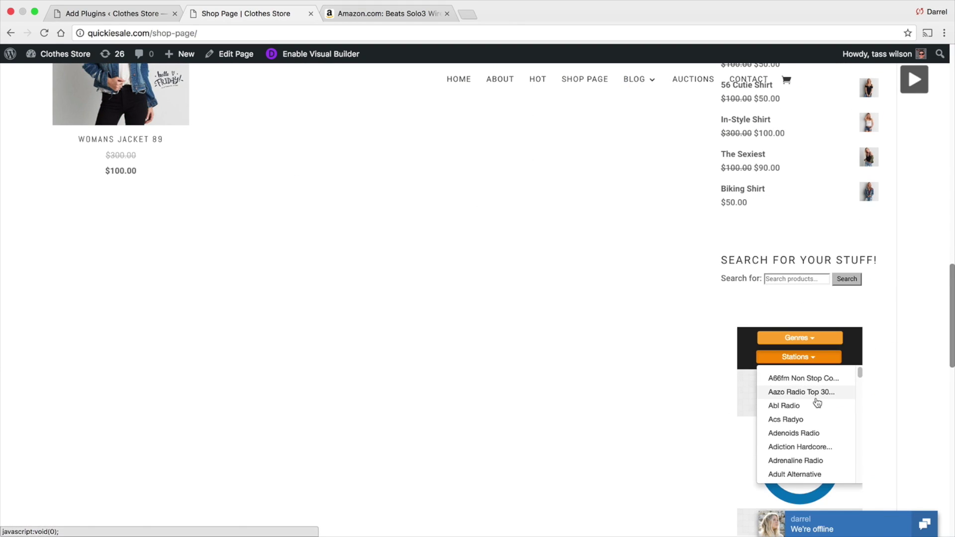
pyautogui.click(816, 401)
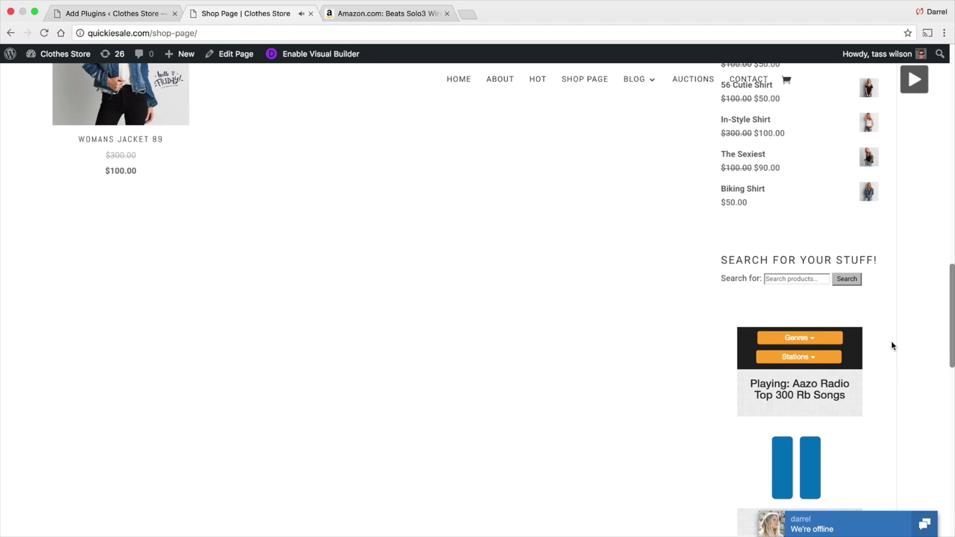
# Pause the playing Aazo Radio station in the radio widget
pyautogui.click(802, 343)
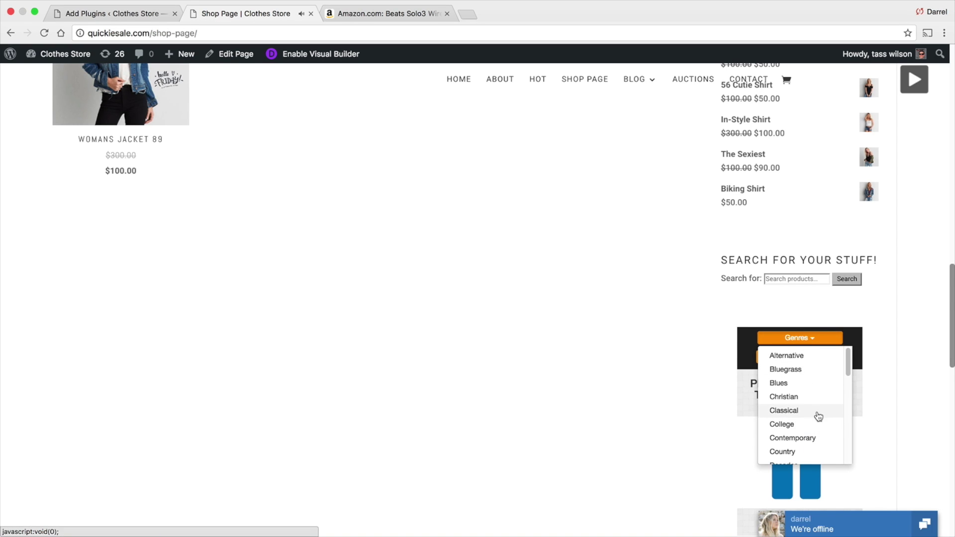
pyautogui.scroll(-10, 816, 416)
pyautogui.scroll(4, 814, 254)
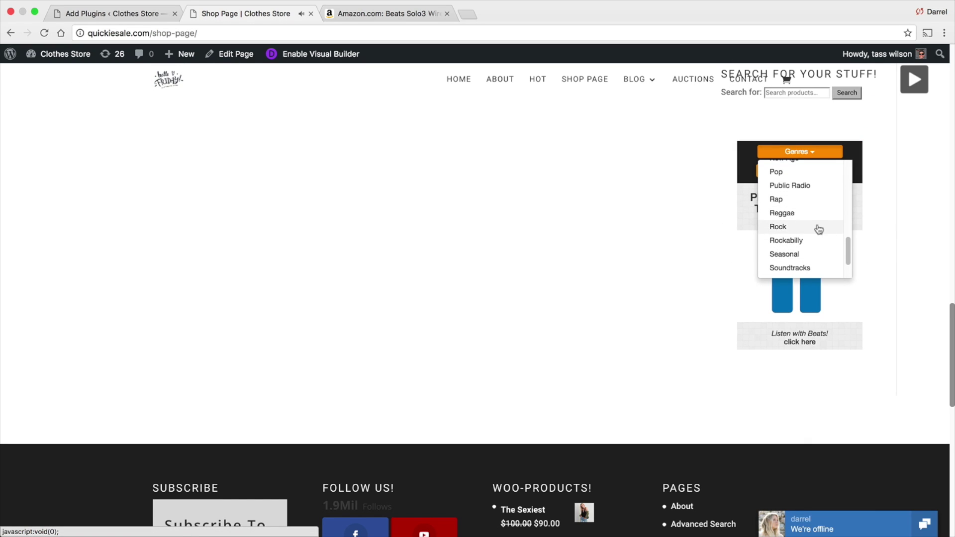
pyautogui.scroll(5, 623, 242)
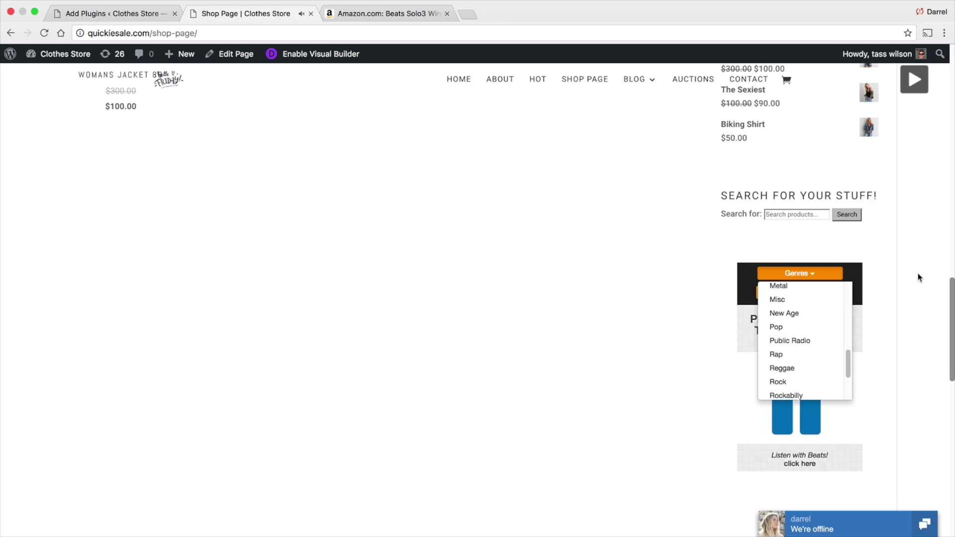
pyautogui.click(828, 277)
pyautogui.click(827, 294)
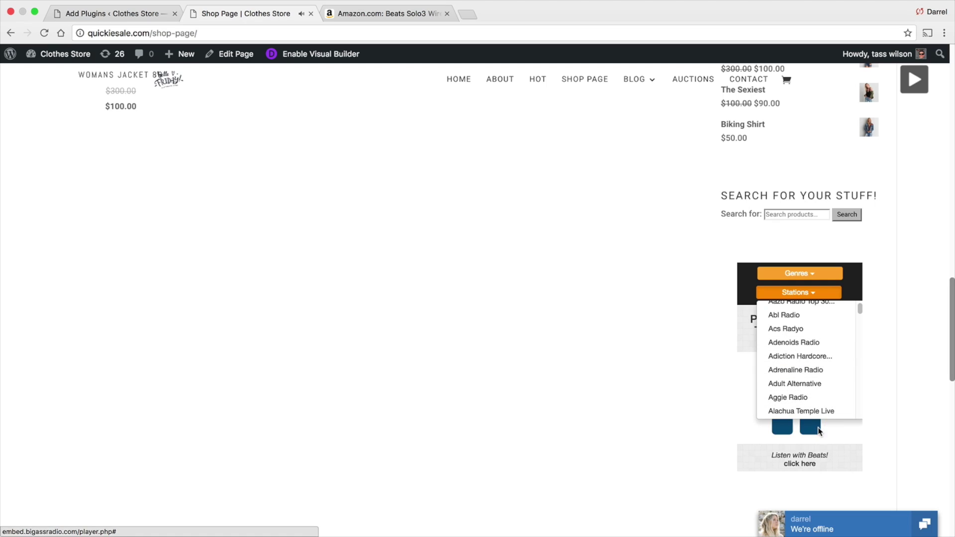
pyautogui.click(827, 412)
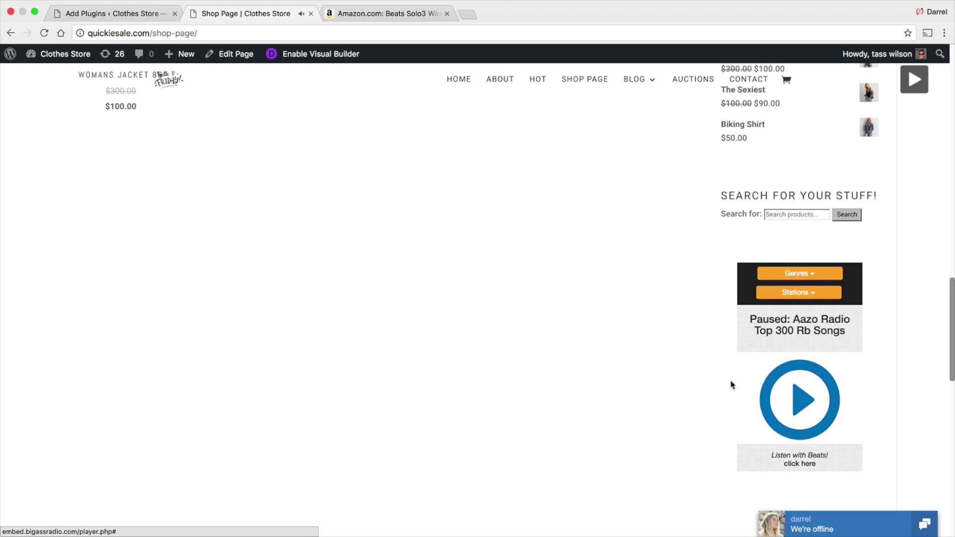
pyautogui.scroll(15, 730, 383)
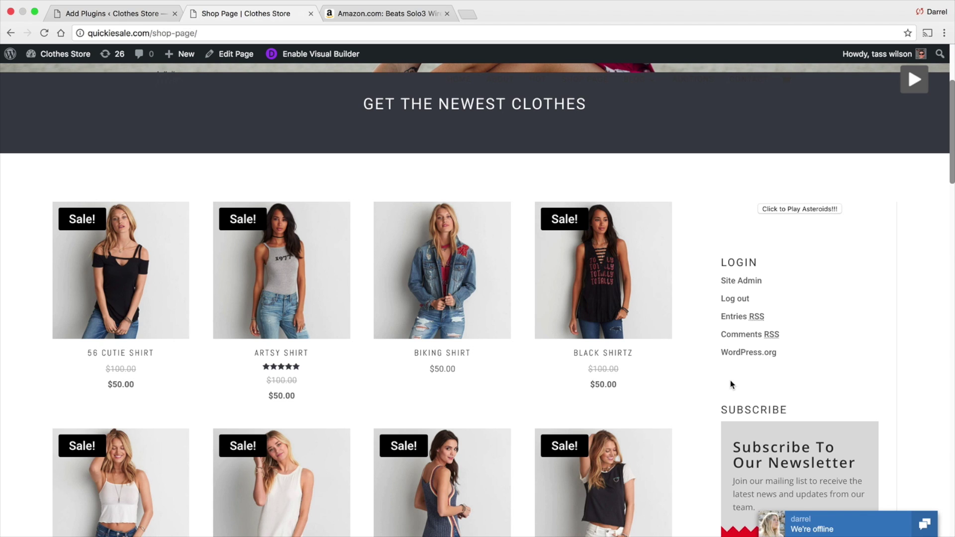
# Switch back to the Add Plugins tab with the 'big ass radio' search results
pyautogui.click(82, 7)
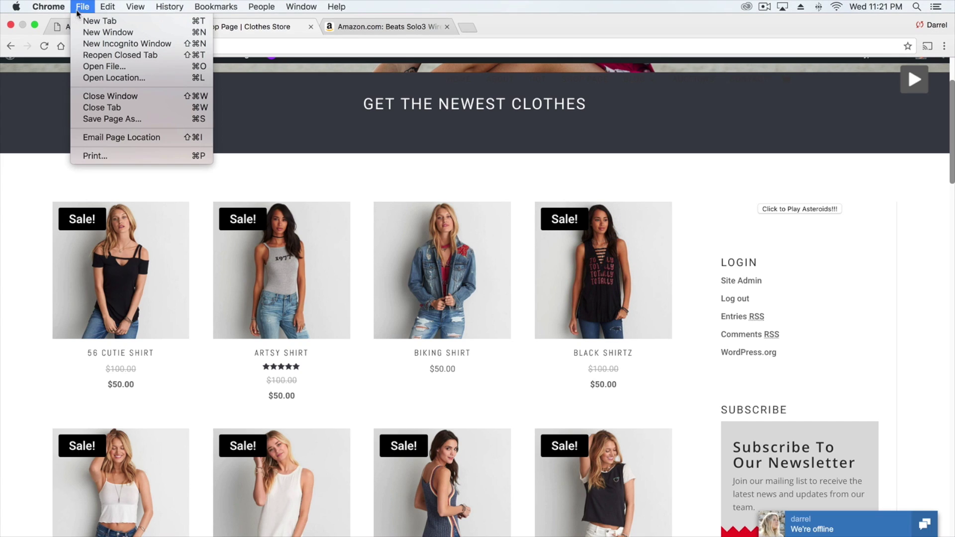
pyautogui.click(69, 28)
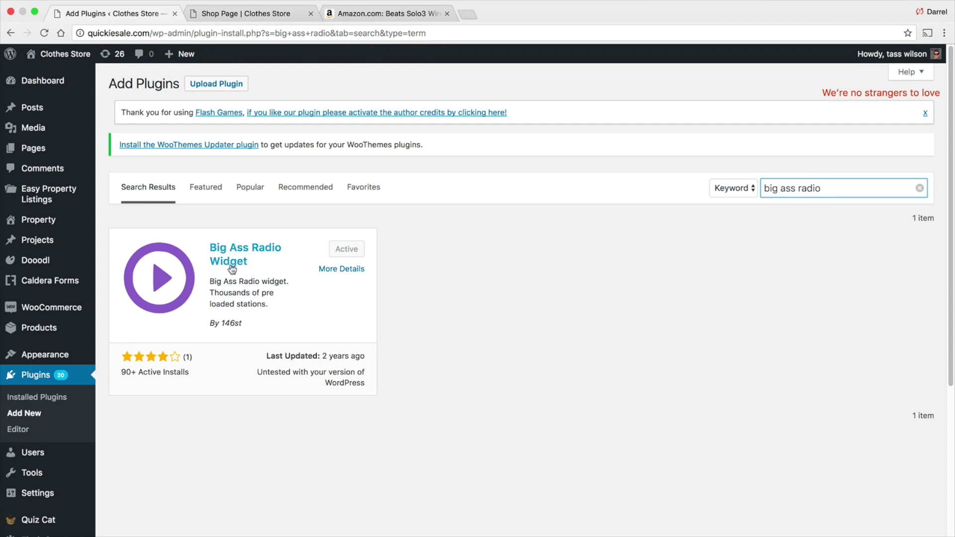